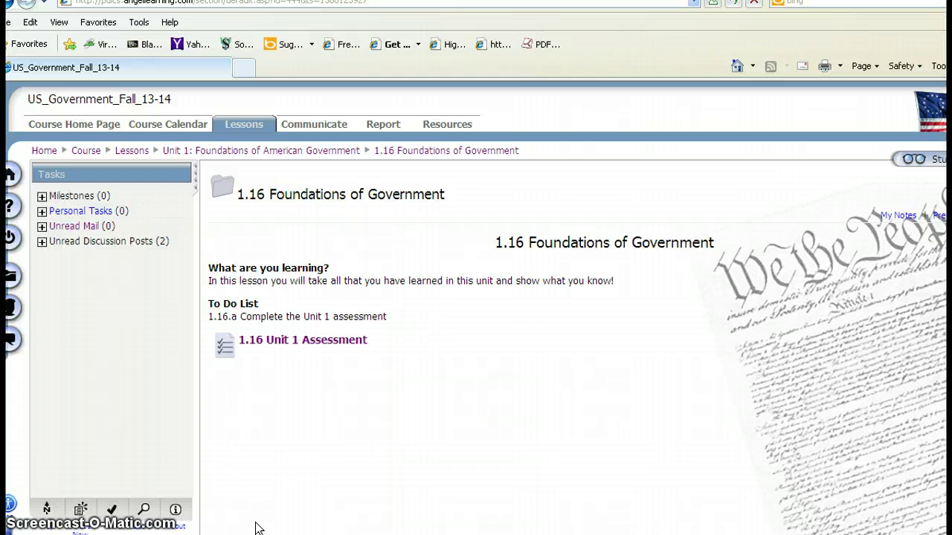
Step: Begin the 1.16 Unit 1 Assessment and answer question 1 with B) Full Faith and Credit Clause
{"action": "left_click", "coordinate": [350, 343]}
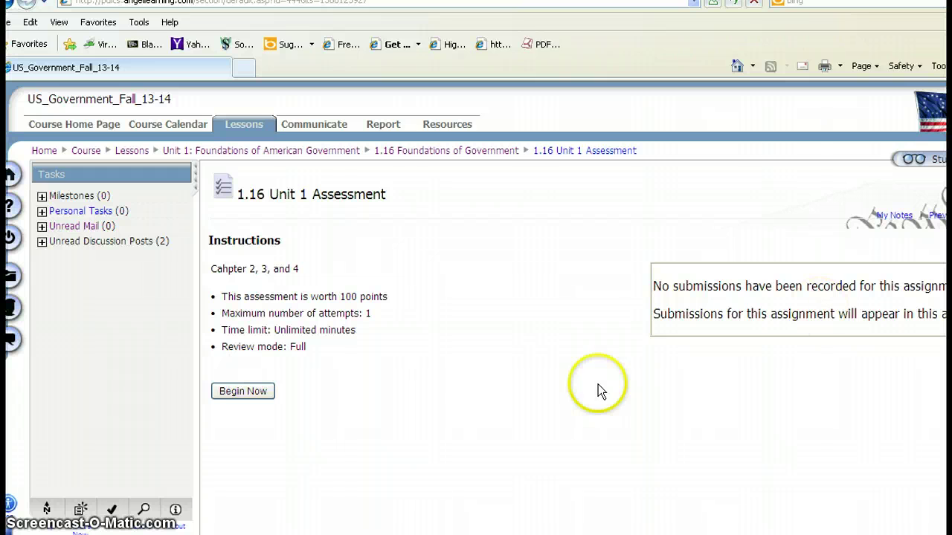
{"action": "left_click", "coordinate": [227, 398]}
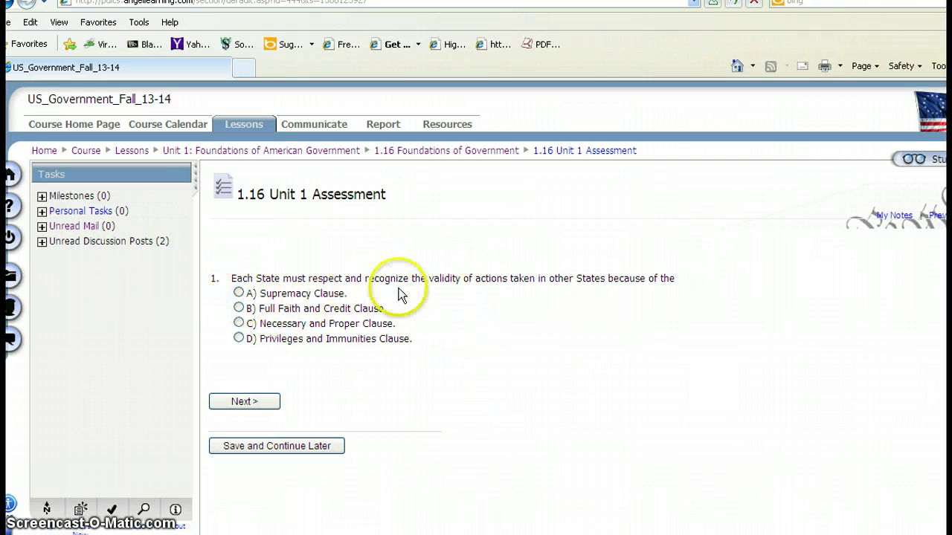
{"action": "left_click", "coordinate": [238, 308]}
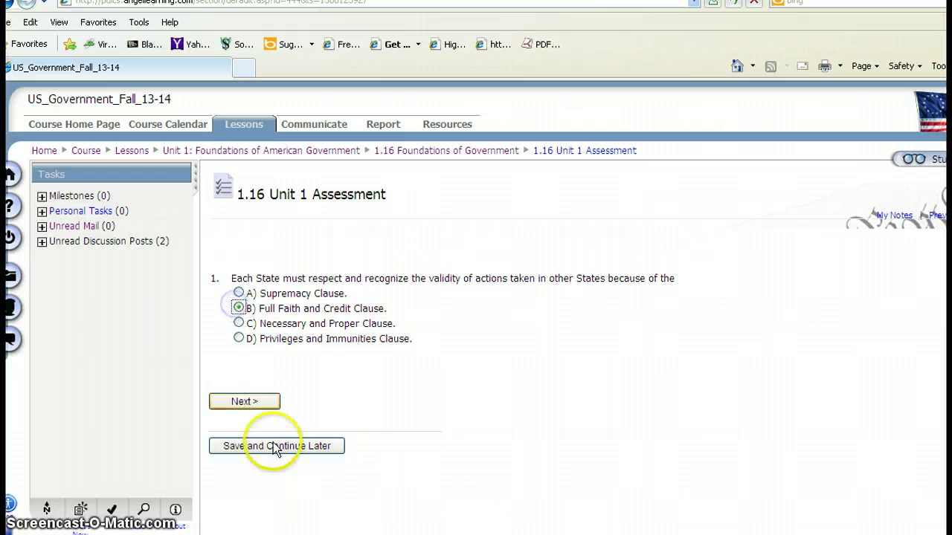
{"action": "left_click", "coordinate": [240, 402]}
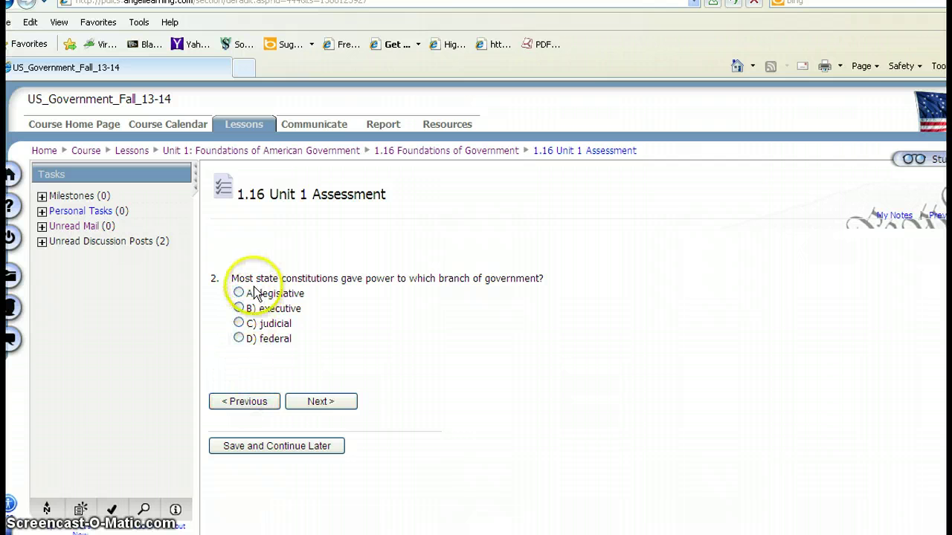
Step: Recheck the answer to question 1 and answer question 2 with A) legislative
{"action": "left_click", "coordinate": [255, 400]}
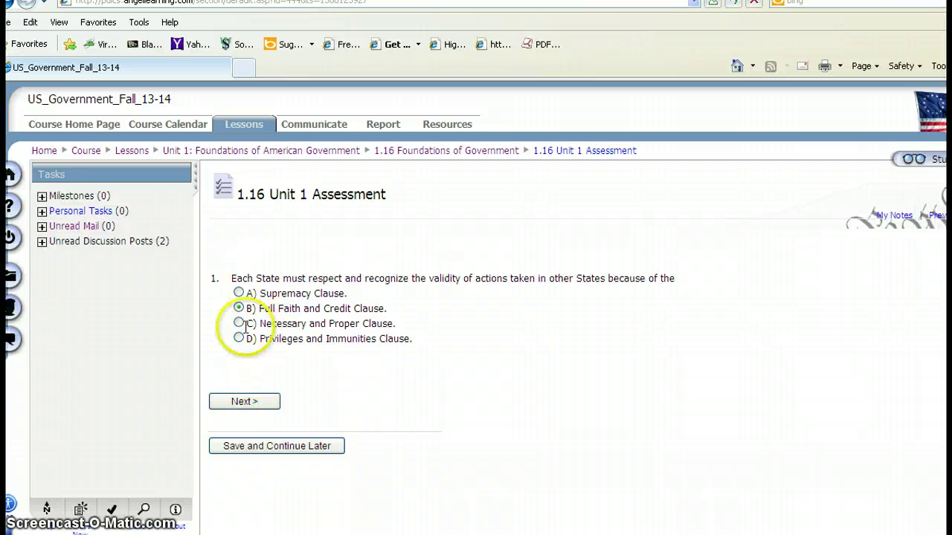
{"action": "left_click", "coordinate": [249, 403]}
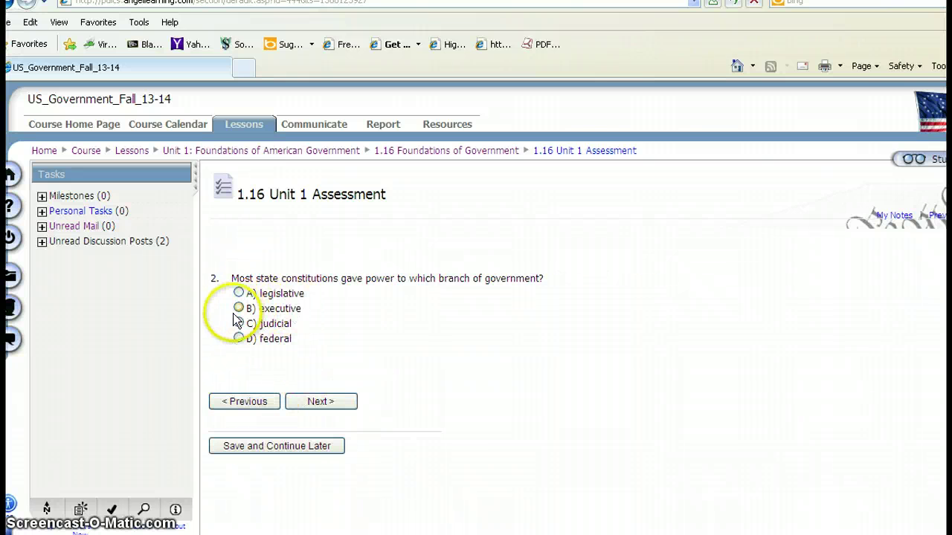
{"action": "left_click", "coordinate": [239, 293]}
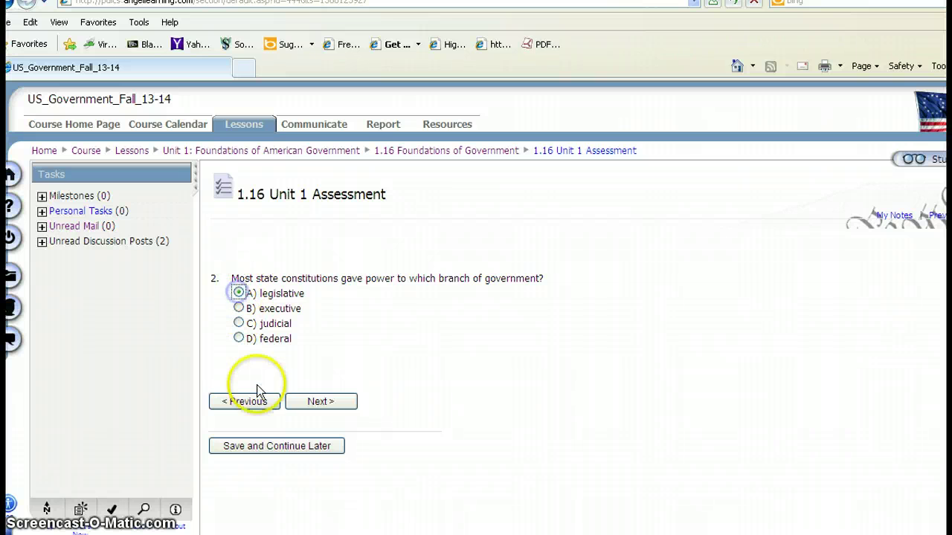
Step: Save the assessment answers without submitting, so the assessment can be continued at another time
{"action": "left_click", "coordinate": [265, 452]}
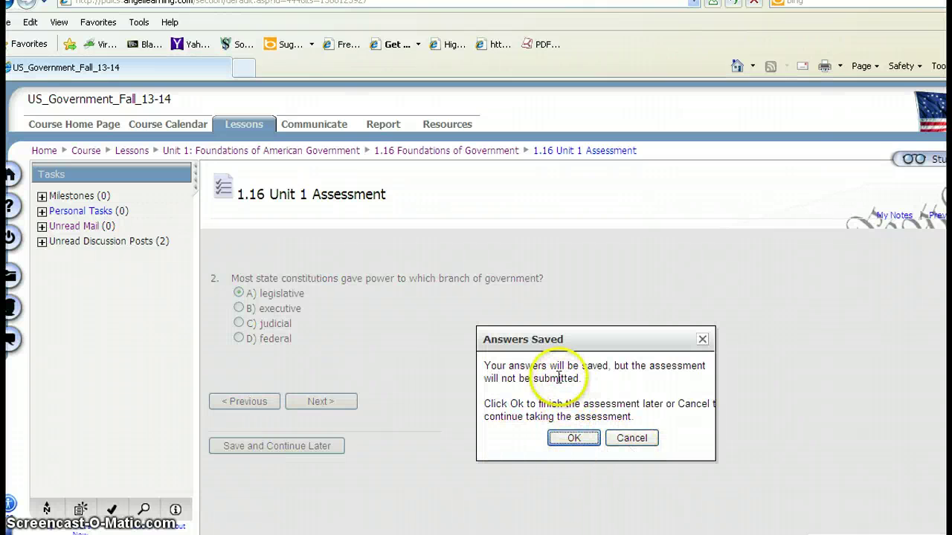
{"action": "left_click", "coordinate": [564, 439]}
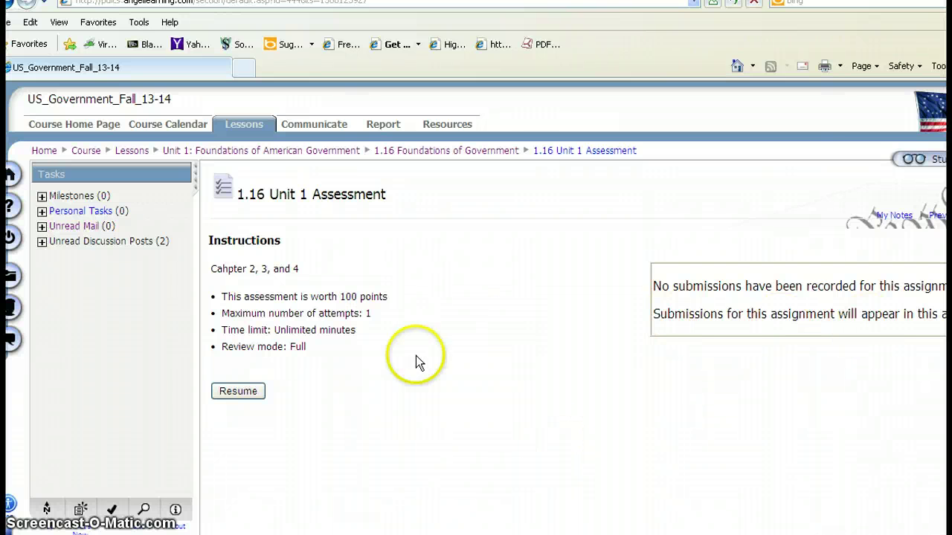
Step: Resume the saved assessment and submit it from its last question, number 35
{"action": "left_click", "coordinate": [238, 392]}
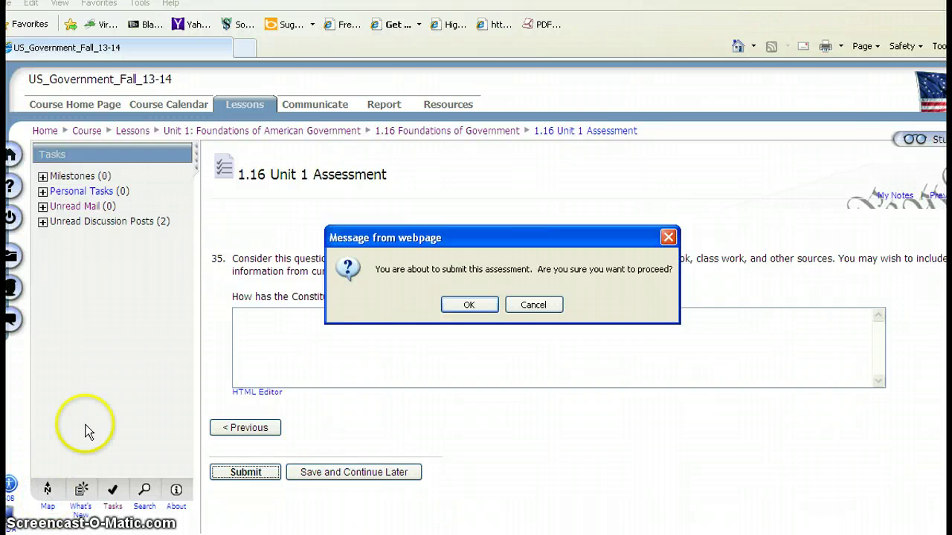
{"action": "left_click", "coordinate": [469, 305]}
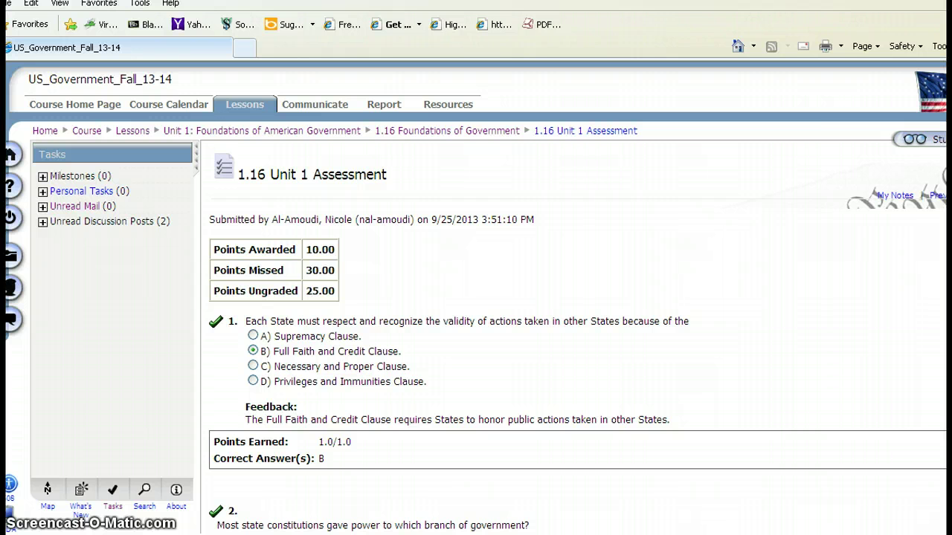
Step: Review the points, correct answers and feedback for all submitted questions through essay question 35, and leave the review
{"action": "scroll", "coordinate": [577, 335], "scroll_direction": "down", "scroll_amount": 3}
{"action": "scroll", "coordinate": [577, 335], "scroll_direction": "up", "scroll_amount": 3}
{"action": "scroll", "coordinate": [577, 372], "scroll_direction": "down", "scroll_amount": 6}
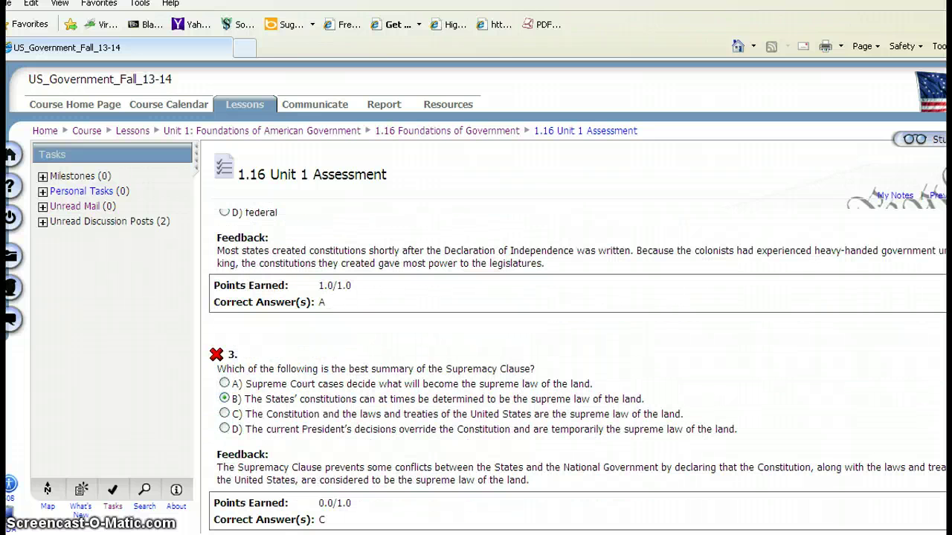
{"action": "scroll", "coordinate": [577, 372], "scroll_direction": "down", "scroll_amount": 2}
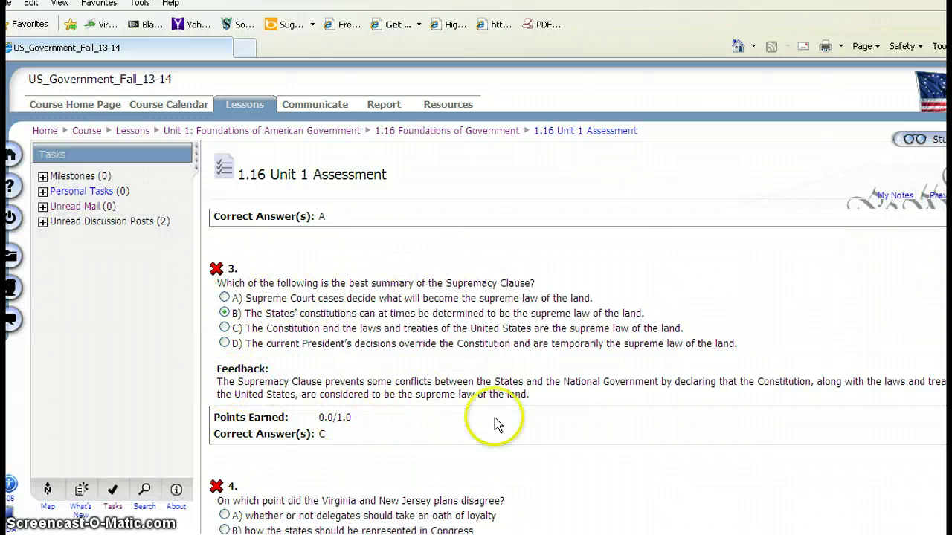
{"action": "scroll", "coordinate": [577, 372], "scroll_direction": "down", "scroll_amount": 20}
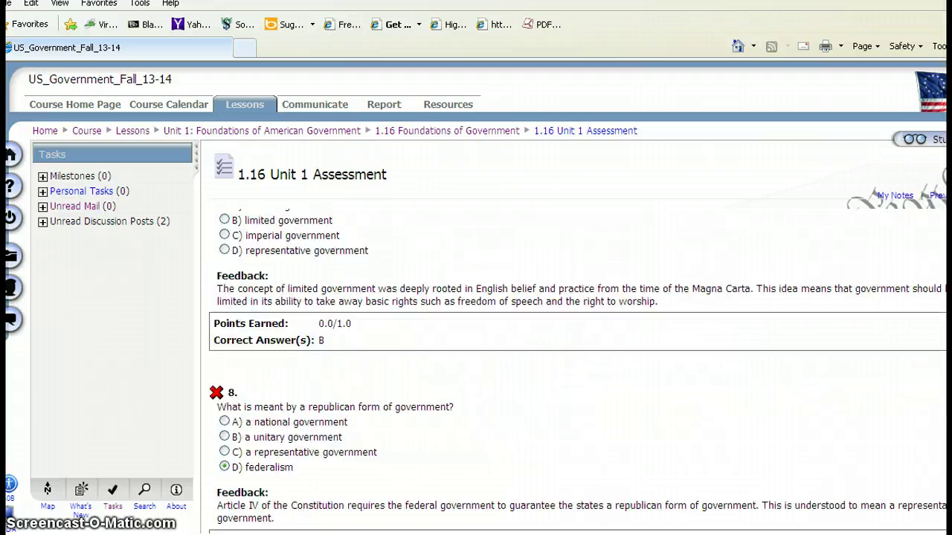
{"action": "scroll", "coordinate": [577, 372], "scroll_direction": "down", "scroll_amount": 20}
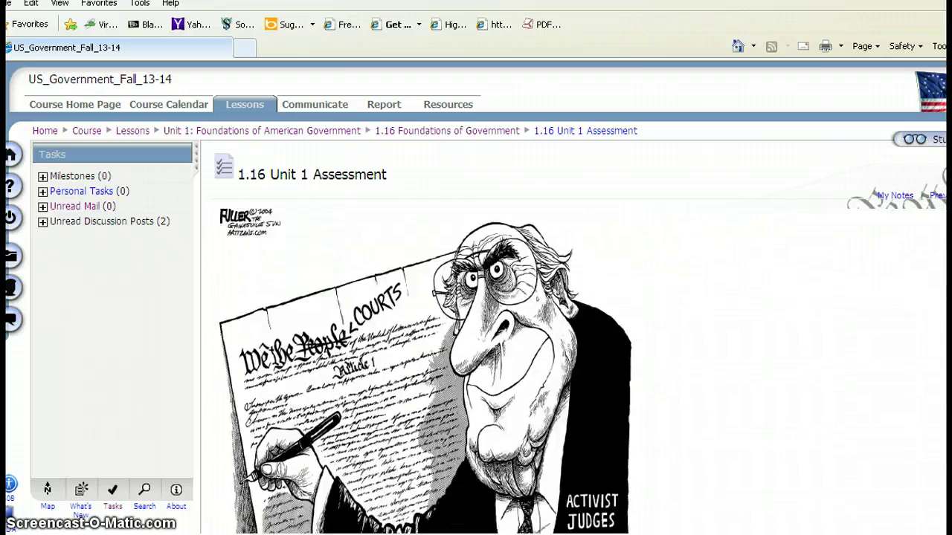
{"action": "scroll", "coordinate": [577, 372], "scroll_direction": "down", "scroll_amount": 20}
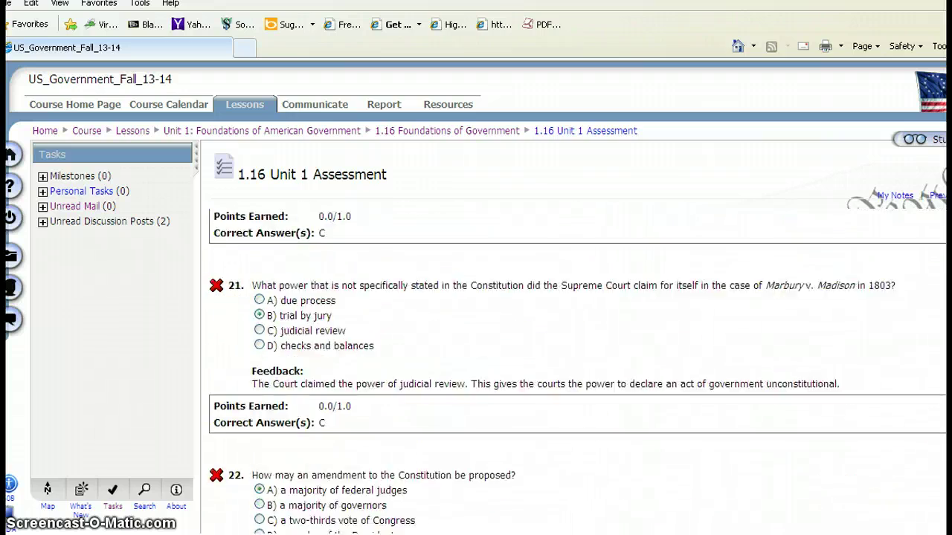
{"action": "scroll", "coordinate": [576, 371], "scroll_direction": "down", "scroll_amount": 20}
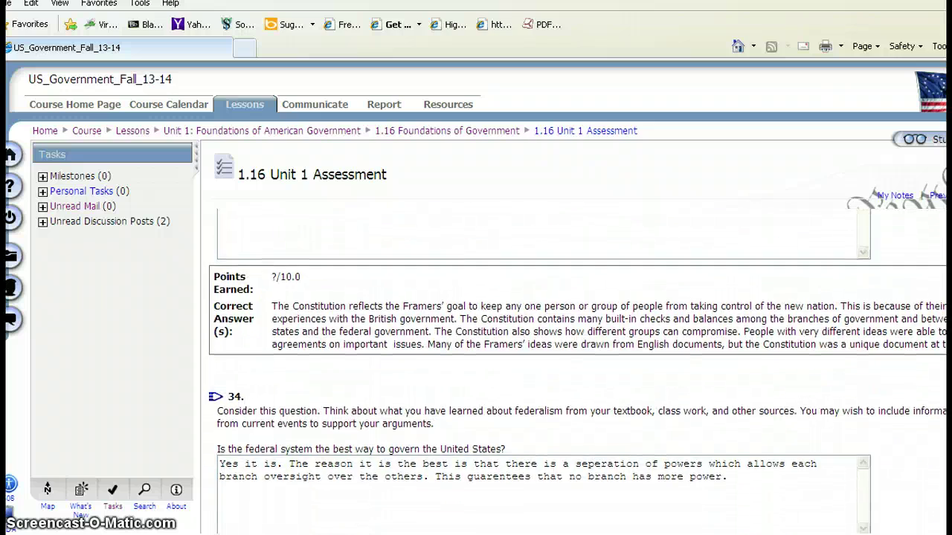
{"action": "scroll", "coordinate": [577, 372], "scroll_direction": "up", "scroll_amount": 4}
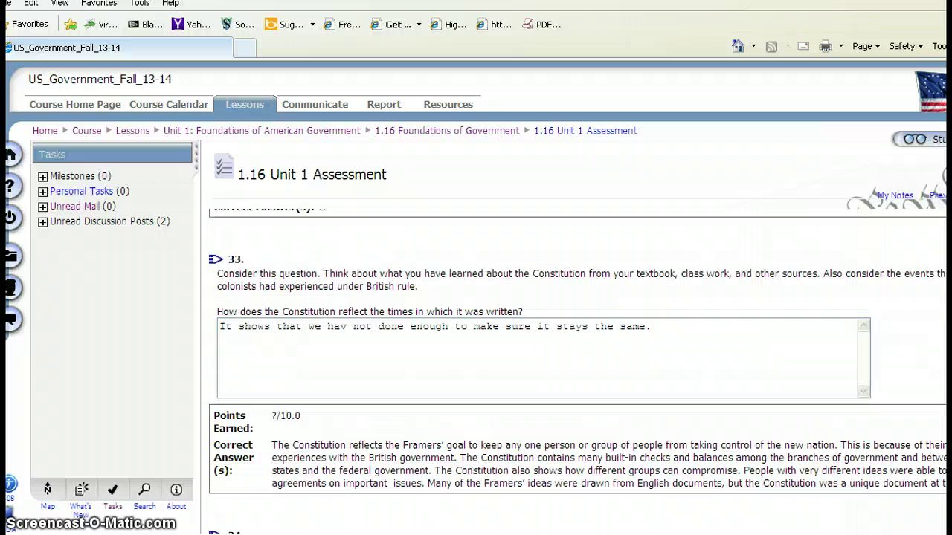
{"action": "scroll", "coordinate": [577, 372], "scroll_direction": "up", "scroll_amount": 2}
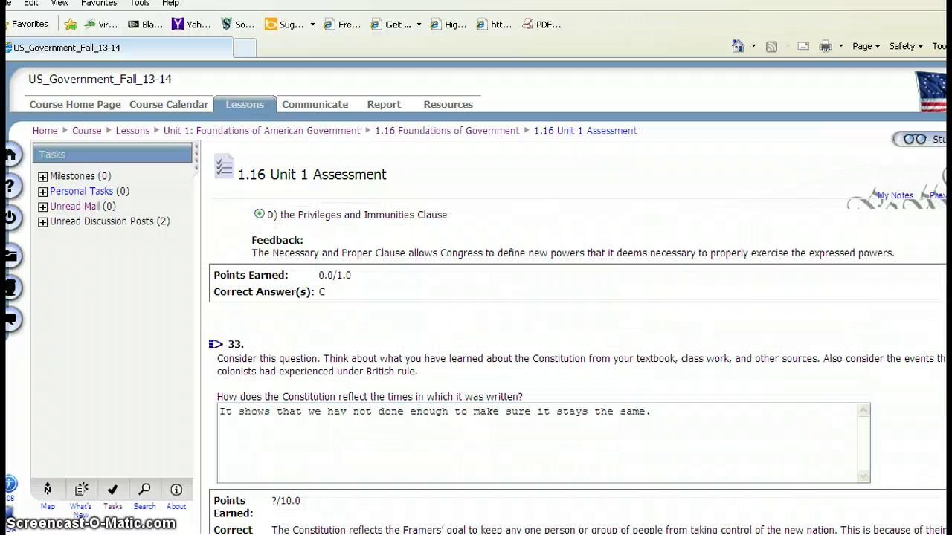
{"action": "scroll", "coordinate": [577, 372], "scroll_direction": "up", "scroll_amount": 5}
{"action": "scroll", "coordinate": [577, 372], "scroll_direction": "down", "scroll_amount": 9}
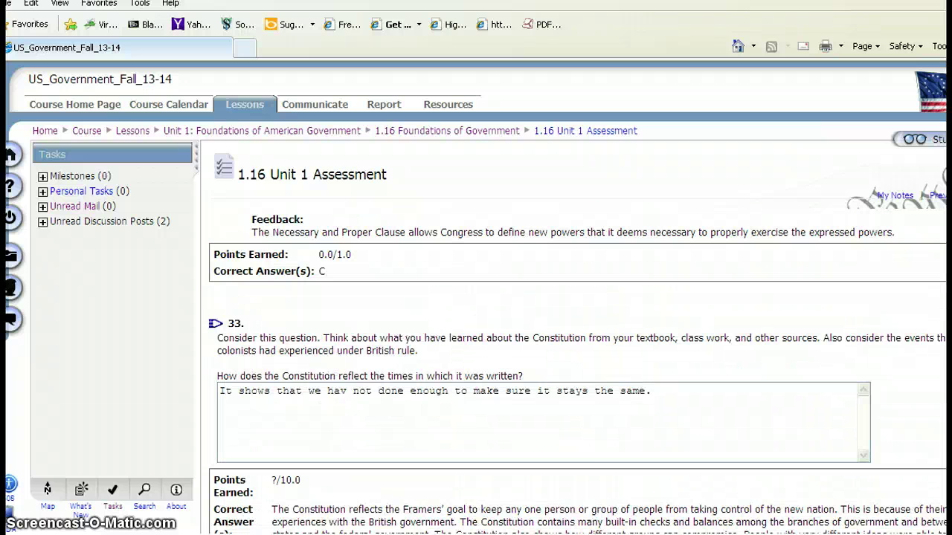
{"action": "scroll", "coordinate": [577, 372], "scroll_direction": "down", "scroll_amount": 17}
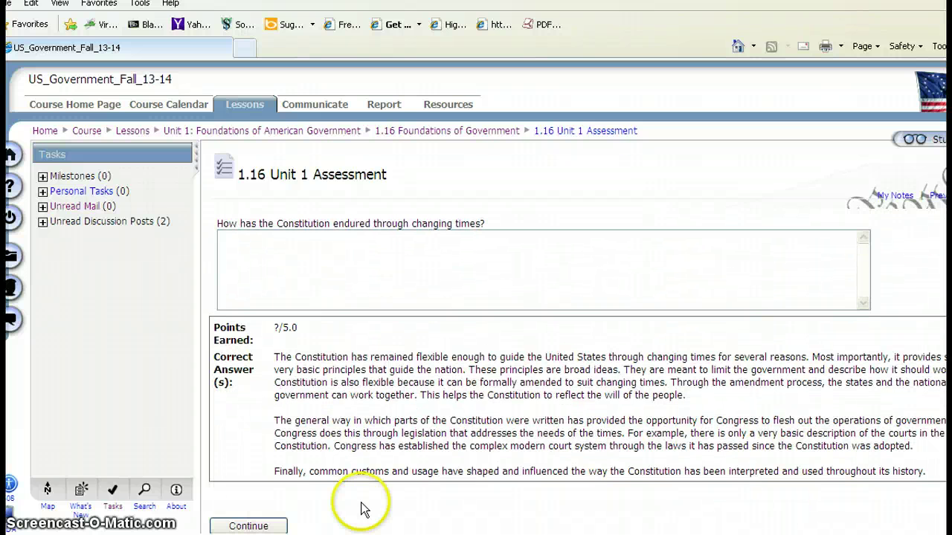
{"action": "left_click", "coordinate": [249, 526]}
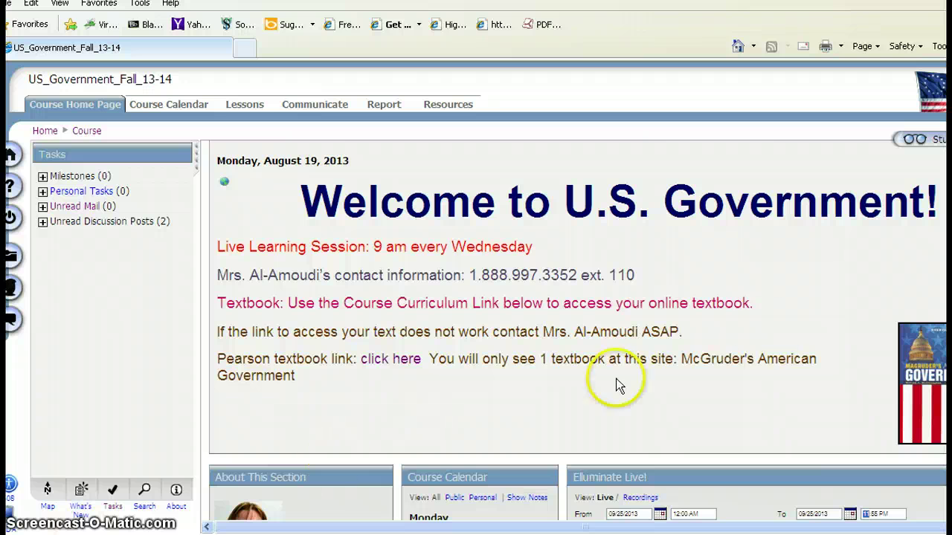
Step: Reopen the 1.16 Unit 1 Assessment from lesson 1.16 Foundations of Government in Unit 1: Foundations of American Government
{"action": "left_click", "coordinate": [245, 104]}
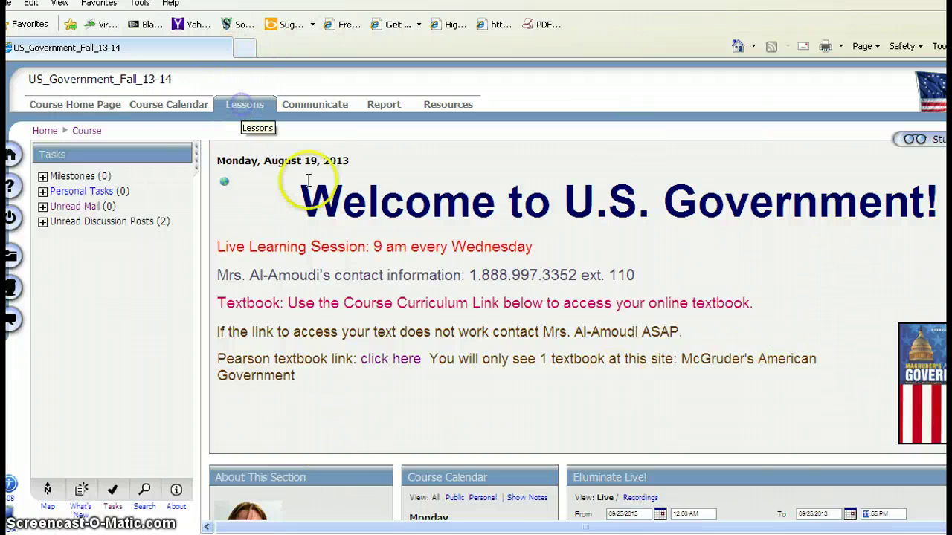
{"action": "left_click", "coordinate": [285, 215]}
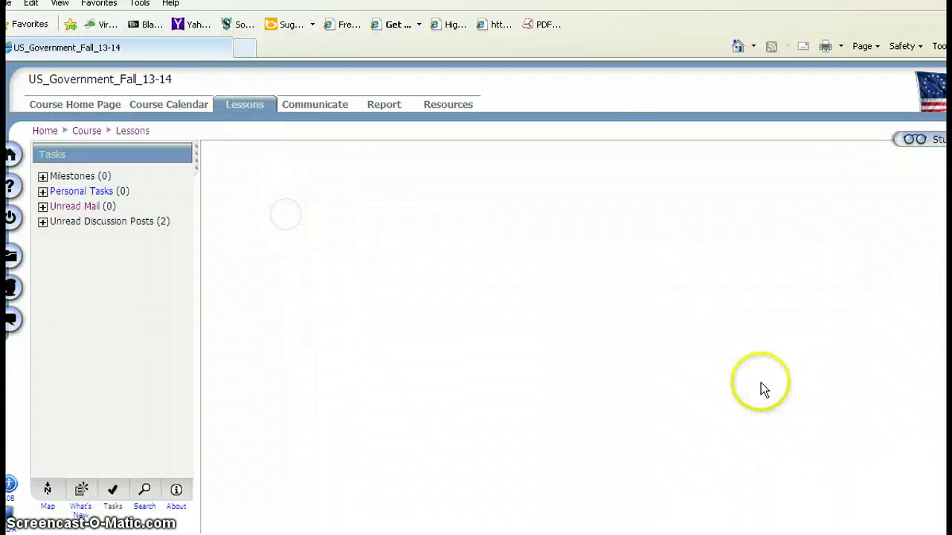
{"action": "scroll", "coordinate": [839, 363], "scroll_direction": "down", "scroll_amount": 8}
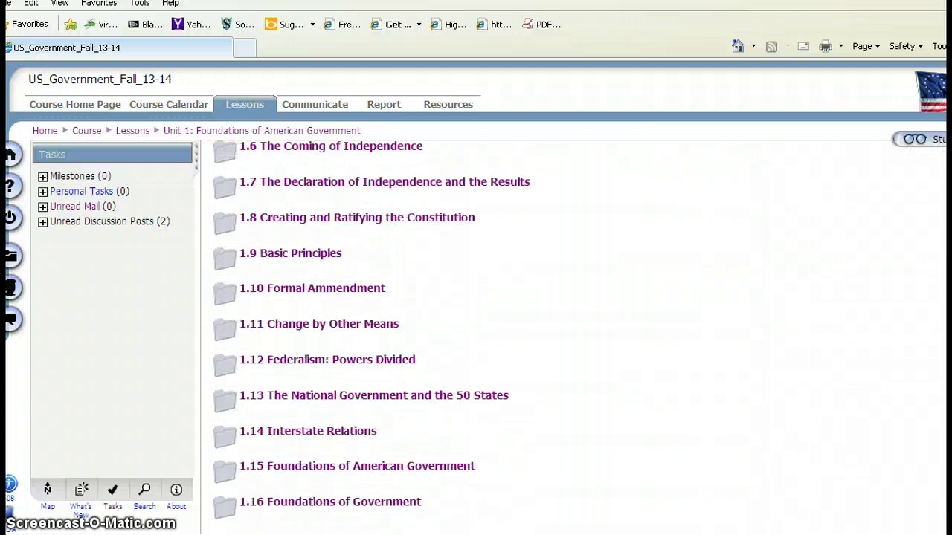
{"action": "left_click", "coordinate": [263, 503]}
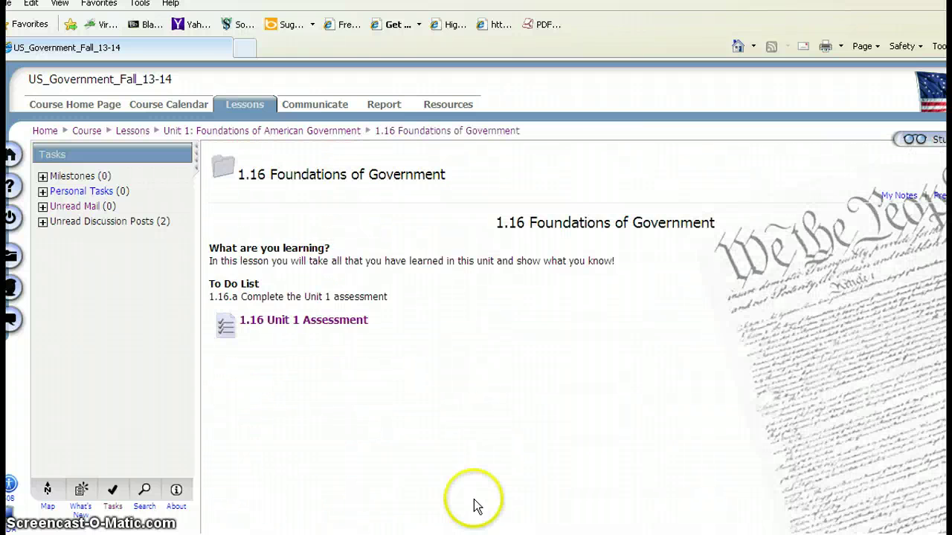
{"action": "left_click", "coordinate": [335, 322]}
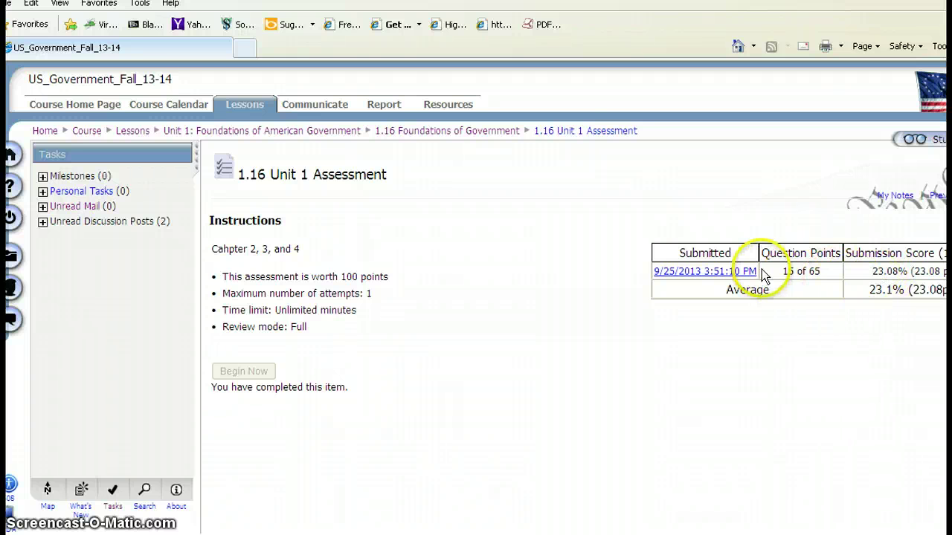
Step: Open the recorded 9/25/2013 submission and examine the graded results, especially the points and sample responses for essay questions 34 and 35
{"action": "left_click", "coordinate": [674, 274]}
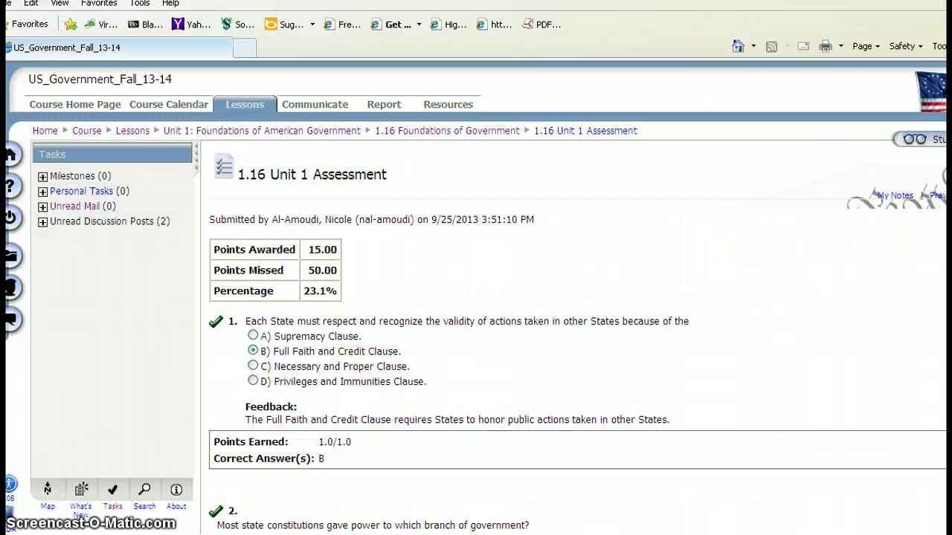
{"action": "scroll", "coordinate": [577, 371], "scroll_direction": "down", "scroll_amount": 15}
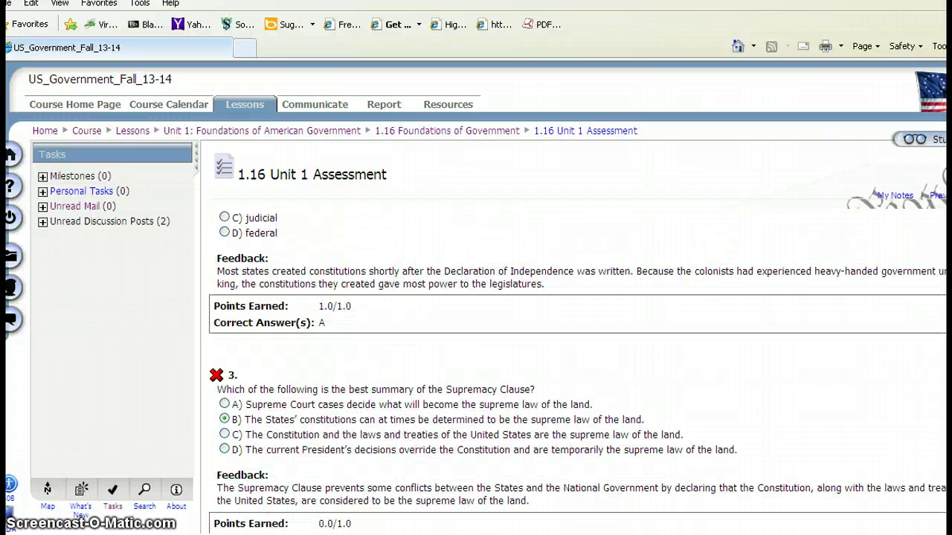
{"action": "scroll", "coordinate": [578, 372], "scroll_direction": "down", "scroll_amount": 20}
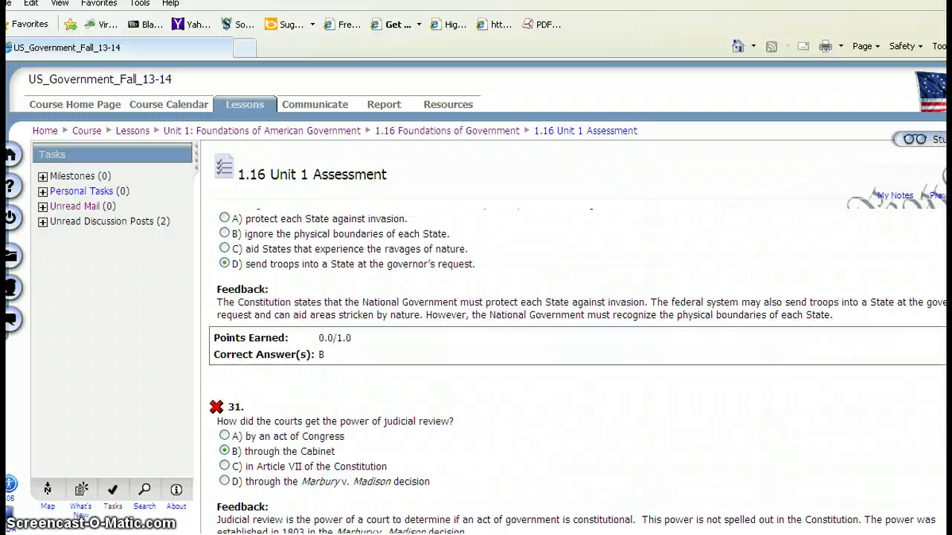
{"action": "scroll", "coordinate": [577, 372], "scroll_direction": "down", "scroll_amount": 2}
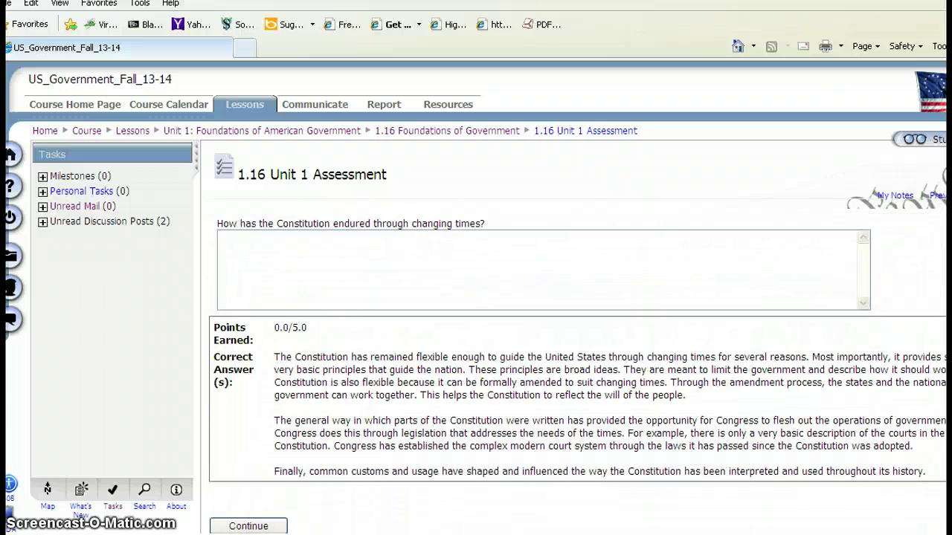
{"action": "scroll", "coordinate": [578, 372], "scroll_direction": "up", "scroll_amount": 5}
{"action": "scroll", "coordinate": [578, 372], "scroll_direction": "up", "scroll_amount": 4}
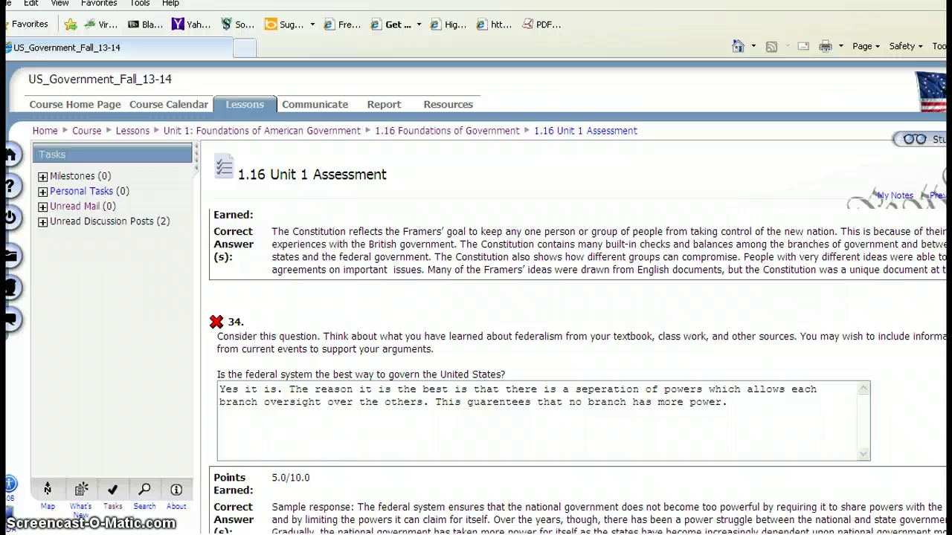
{"action": "scroll", "coordinate": [576, 334], "scroll_direction": "down", "scroll_amount": 5}
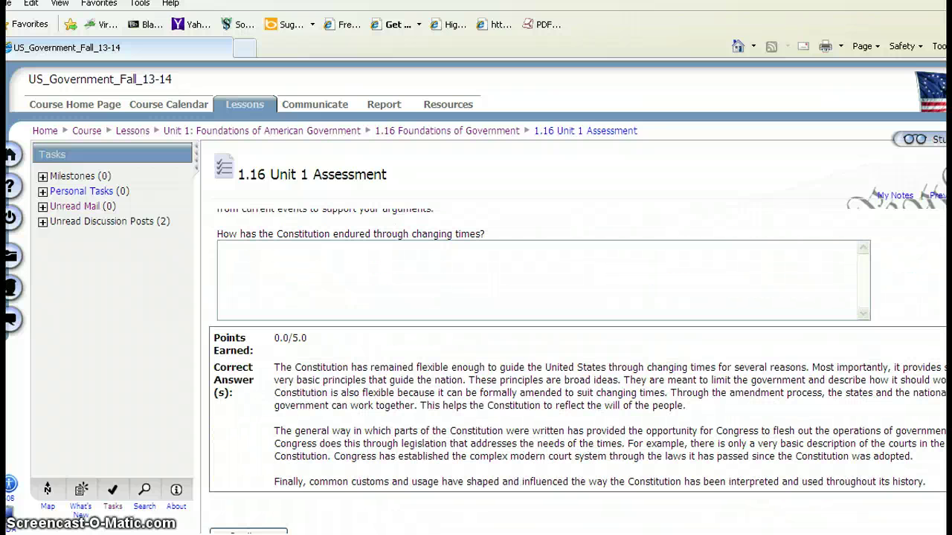
{"action": "scroll", "coordinate": [576, 334], "scroll_direction": "down", "scroll_amount": 1}
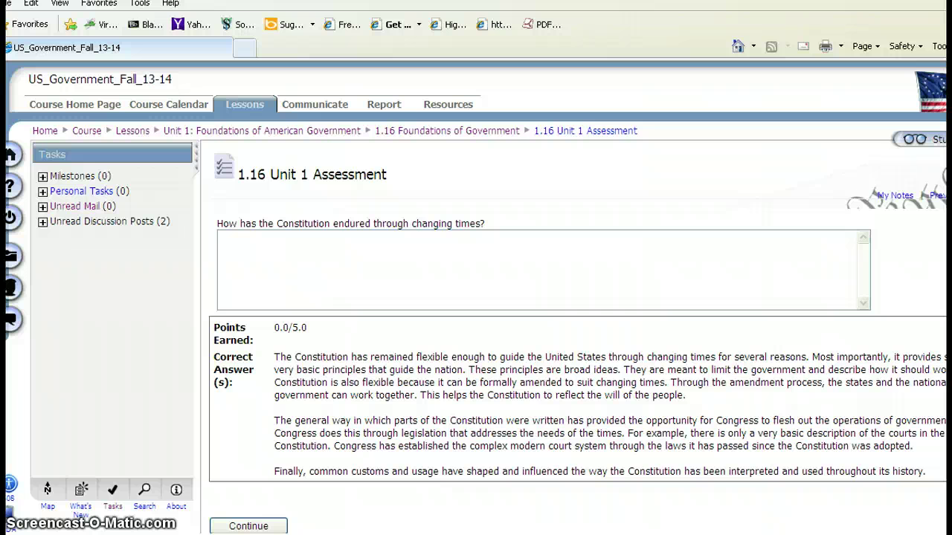
{"action": "scroll", "coordinate": [578, 372], "scroll_direction": "up", "scroll_amount": 8}
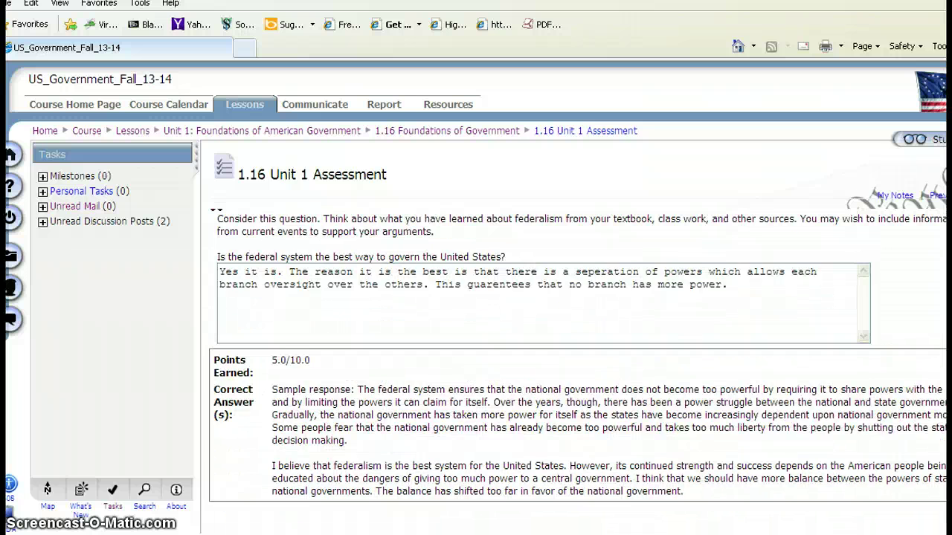
Step: Examine the points and correct answer for graded essay question 33, and return to the Unit 1: Foundations of American Government page
{"action": "scroll", "coordinate": [579, 372], "scroll_direction": "up", "scroll_amount": 3}
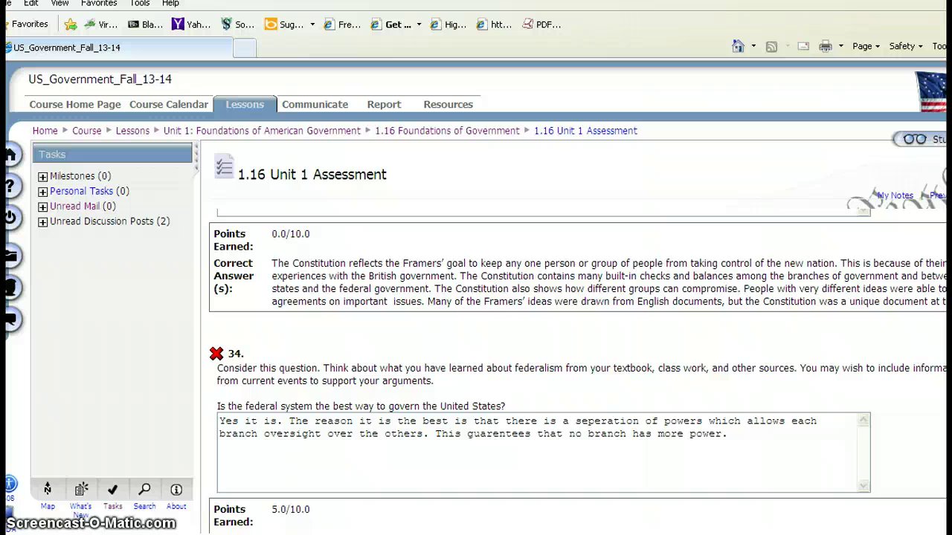
{"action": "scroll", "coordinate": [579, 372], "scroll_direction": "up", "scroll_amount": 7}
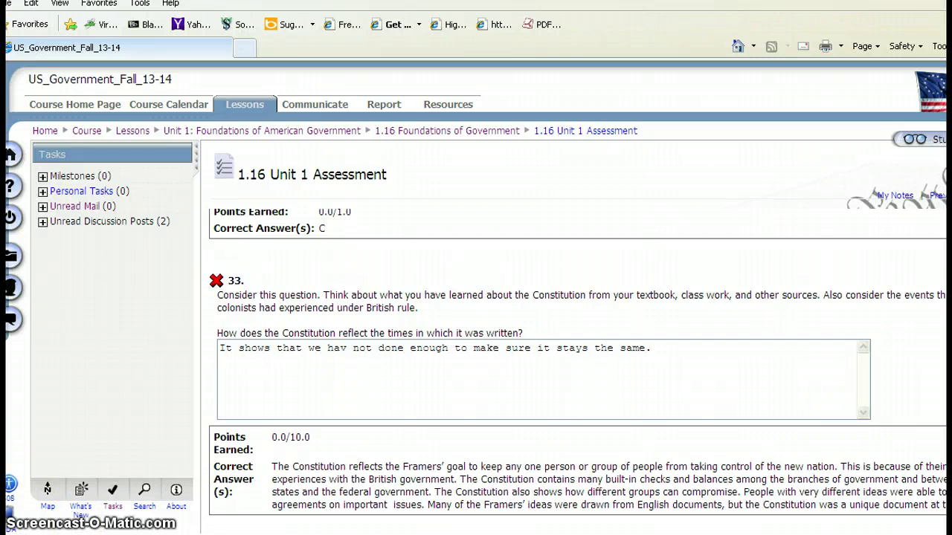
{"action": "left_click", "coordinate": [261, 130]}
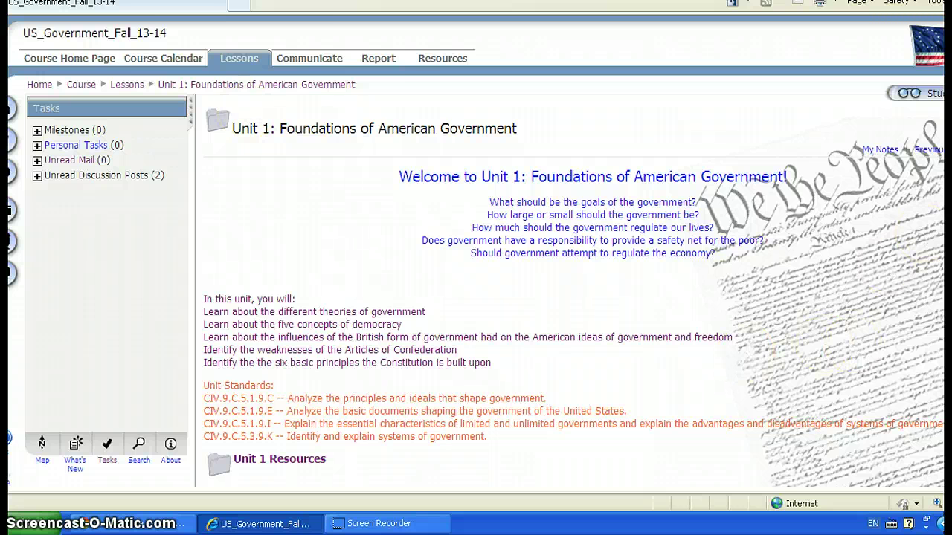
Step: Open the 1.7 Declaration of Independence Activity Drop Box from lesson 1.7 The Declaration of Independence and the Results
{"action": "scroll", "coordinate": [520, 290], "scroll_direction": "down", "scroll_amount": 10}
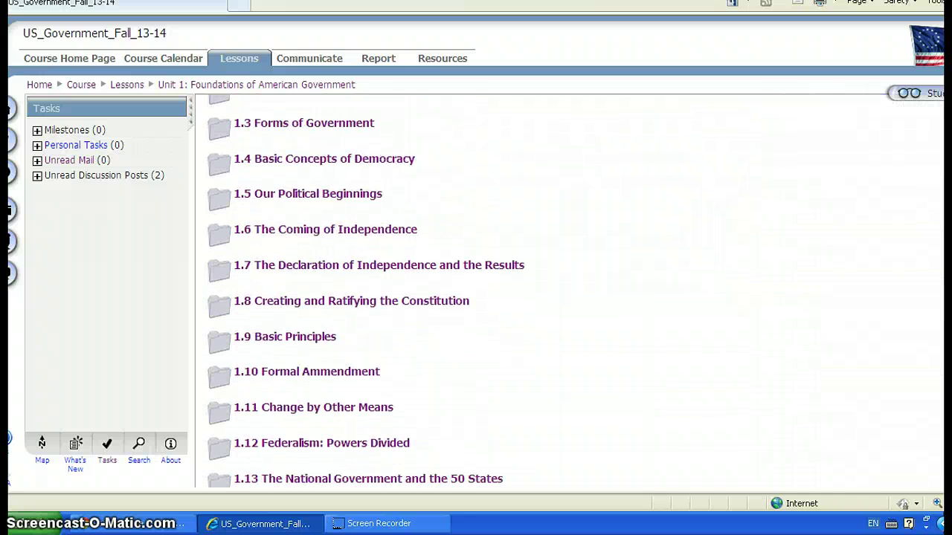
{"action": "scroll", "coordinate": [520, 290], "scroll_direction": "down", "scroll_amount": 2}
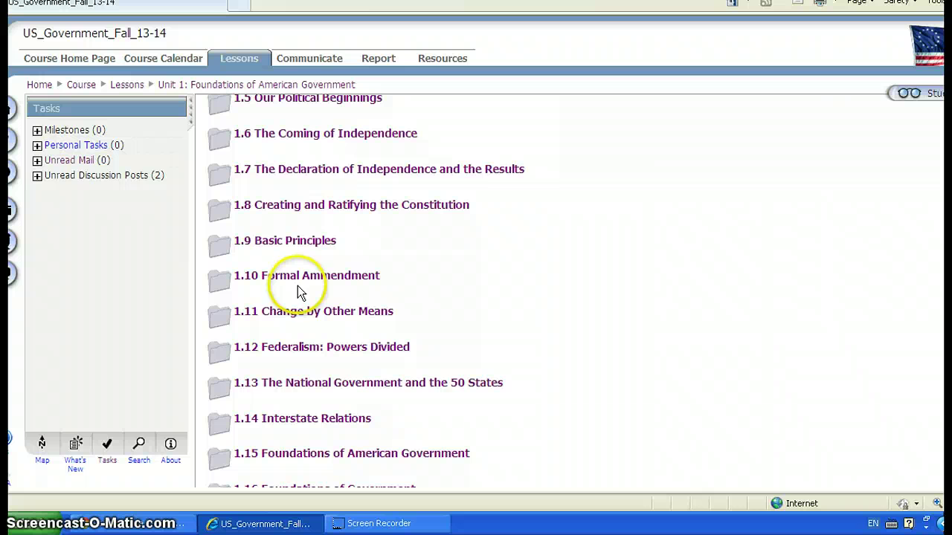
{"action": "left_click", "coordinate": [324, 171]}
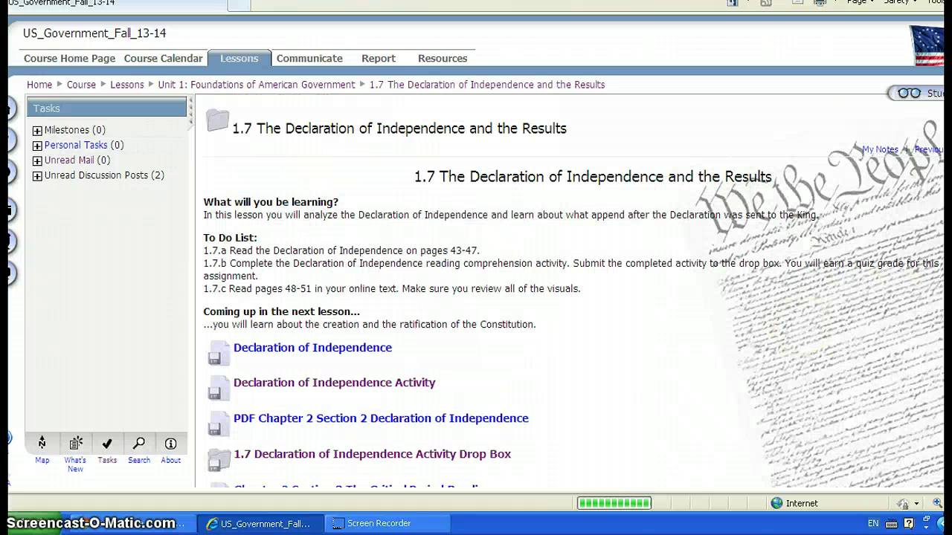
{"action": "scroll", "coordinate": [364, 439], "scroll_direction": "down", "scroll_amount": 1}
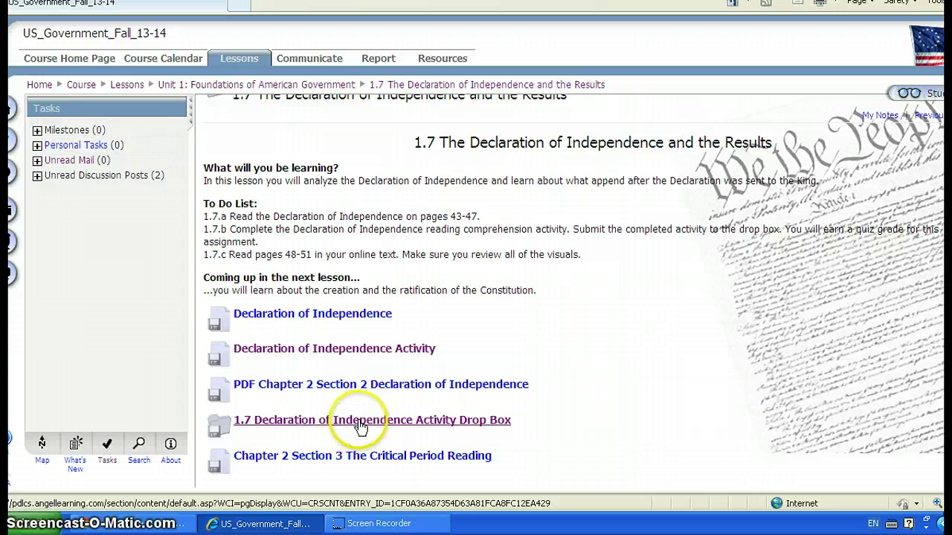
{"action": "left_click", "coordinate": [382, 424]}
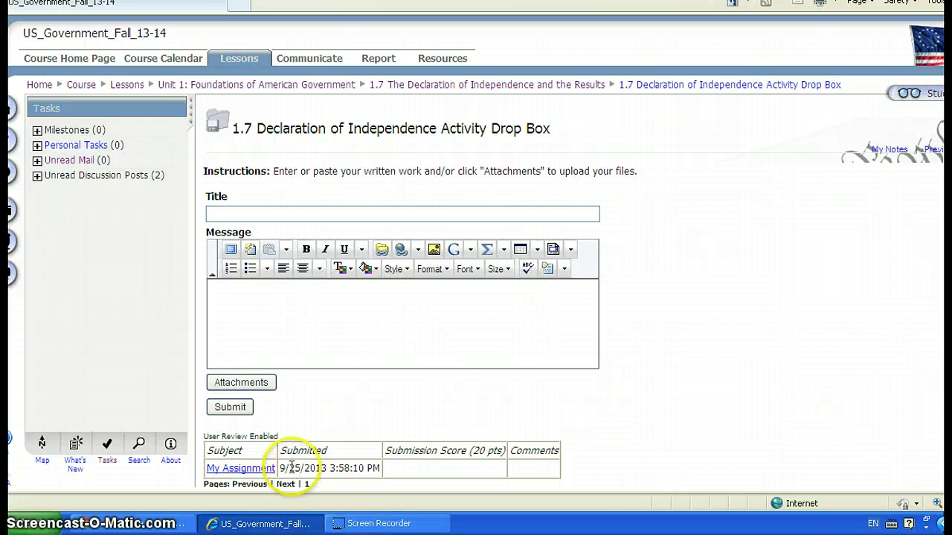
Step: Open the submitted My Assignment entry, view its attached file Background_Summary_Plessy_v_Ferguson.docx, and close both the document and the submission view
{"action": "left_click", "coordinate": [248, 470]}
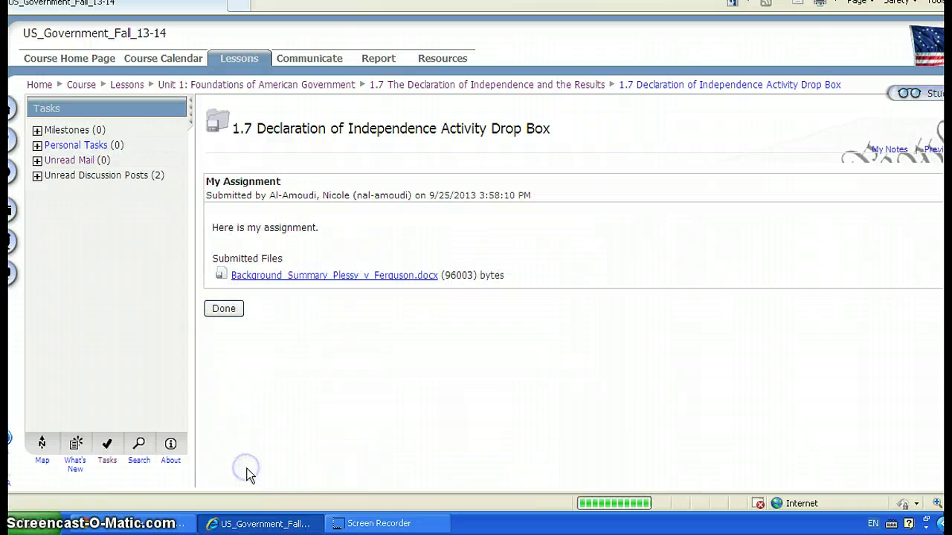
{"action": "left_click", "coordinate": [296, 275]}
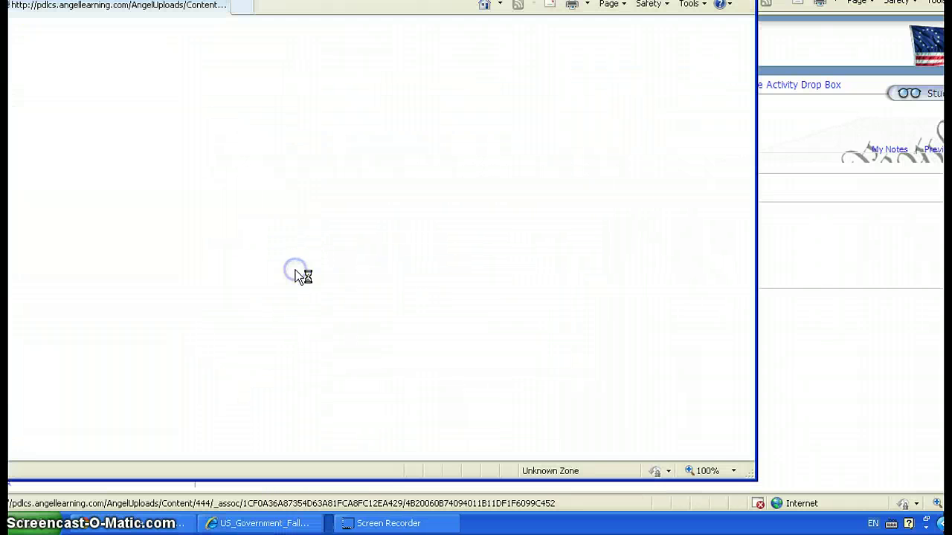
{"action": "left_click", "coordinate": [488, 224]}
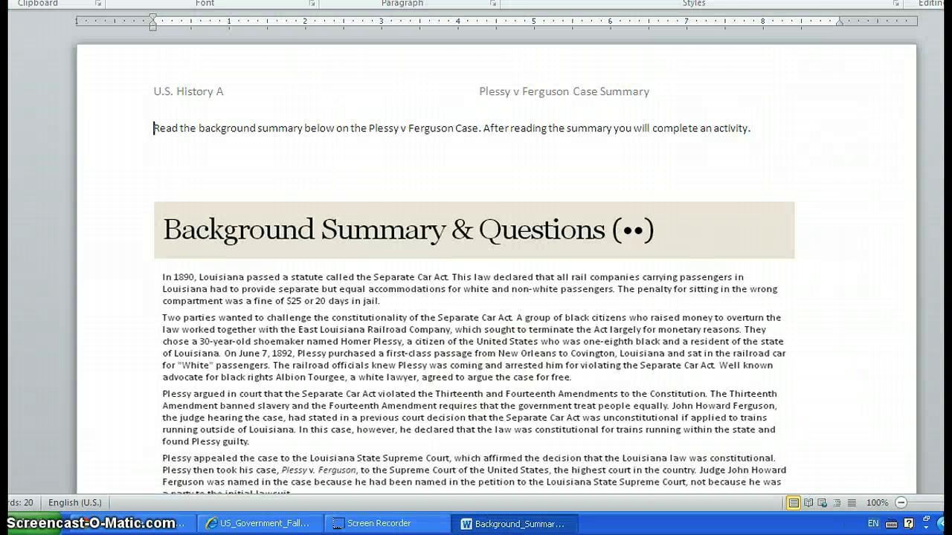
{"action": "key", "text": "alt+F4"}
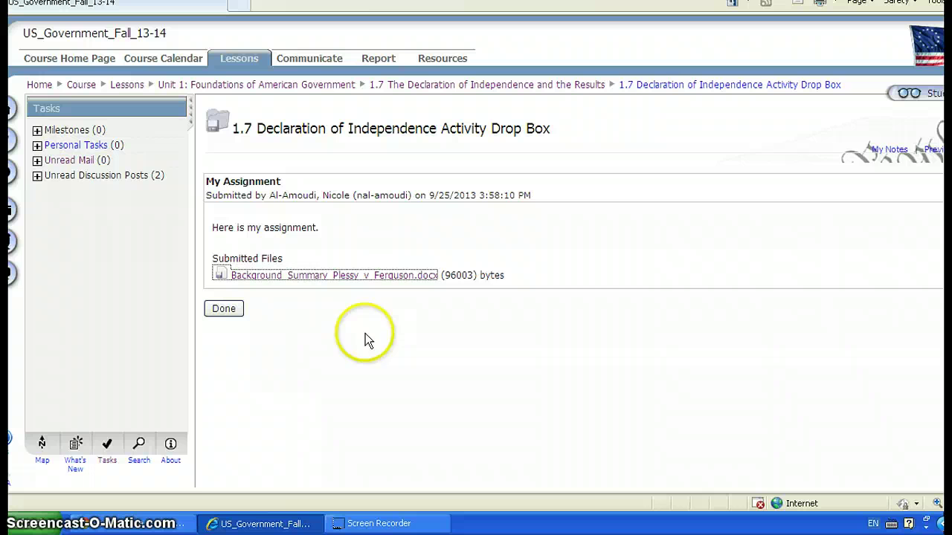
{"action": "left_click", "coordinate": [216, 310]}
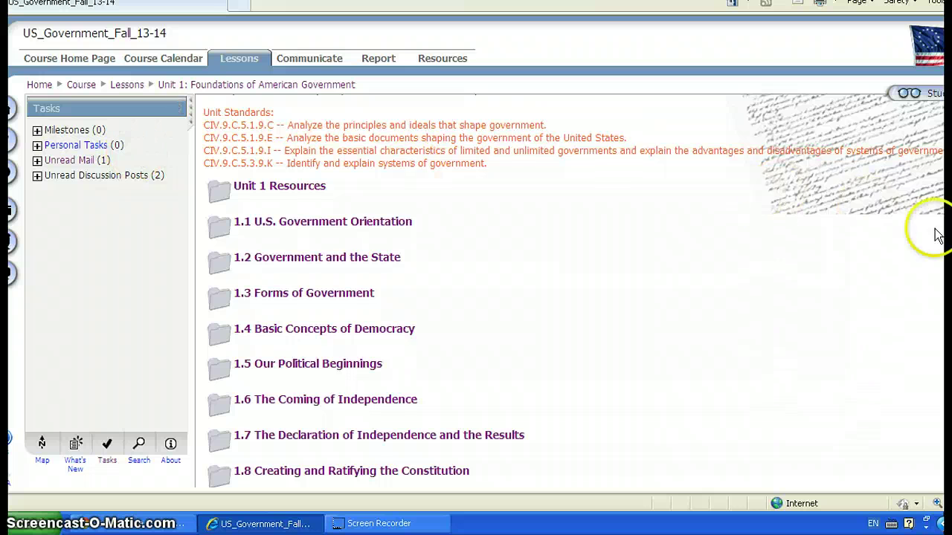
Step: Reopen the 1.7 Declaration of Independence Activity Drop Box from Unit 1 and check the submission's score and teacher comments
{"action": "scroll", "coordinate": [573, 291], "scroll_direction": "down", "scroll_amount": 5}
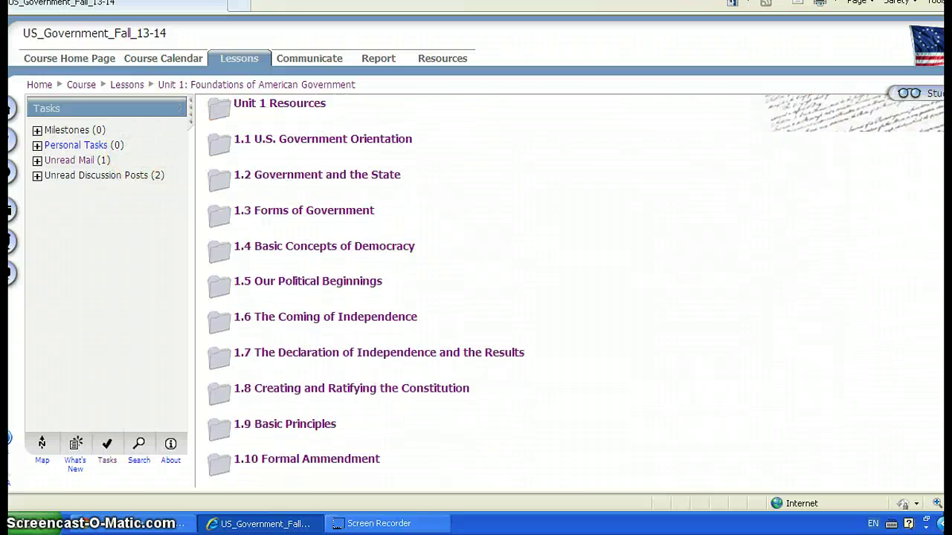
{"action": "scroll", "coordinate": [573, 291], "scroll_direction": "down", "scroll_amount": 1}
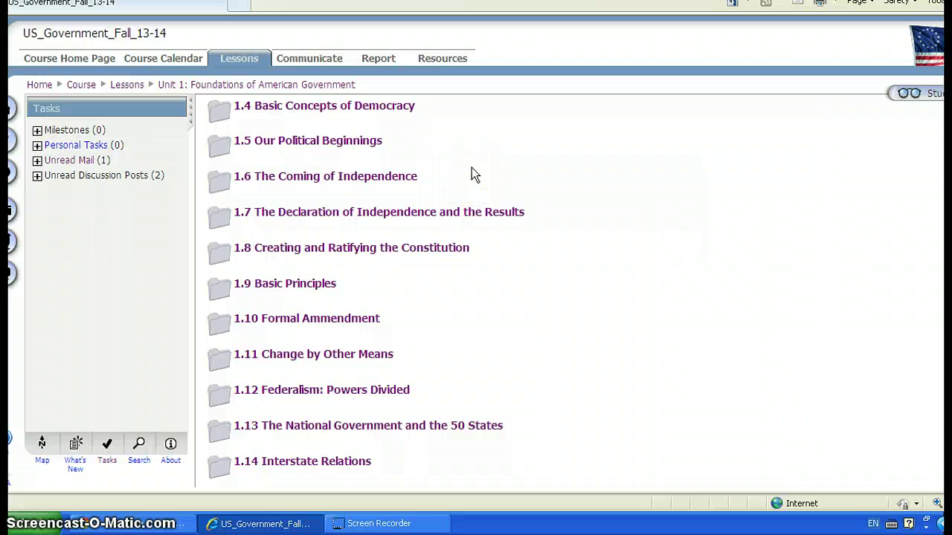
{"action": "left_click", "coordinate": [450, 214]}
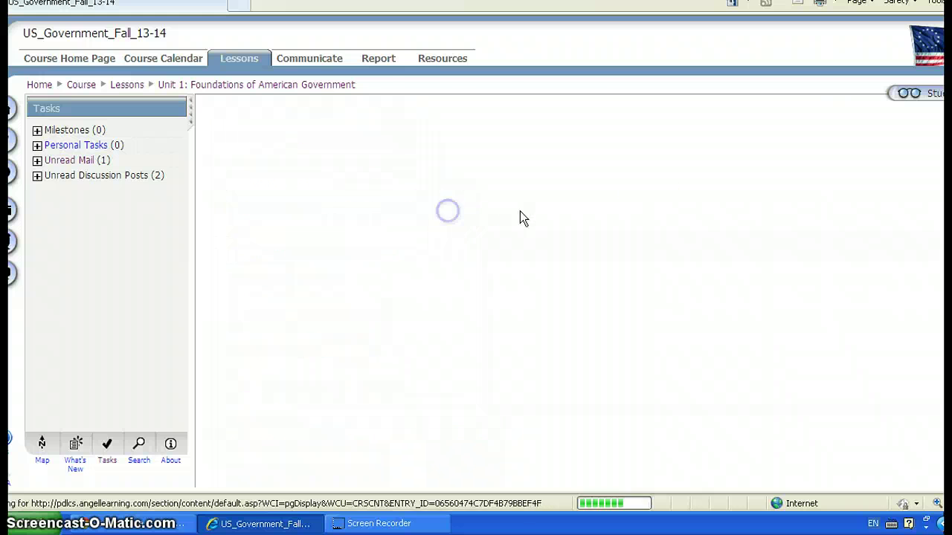
{"action": "scroll", "coordinate": [574, 290], "scroll_direction": "down", "scroll_amount": 1}
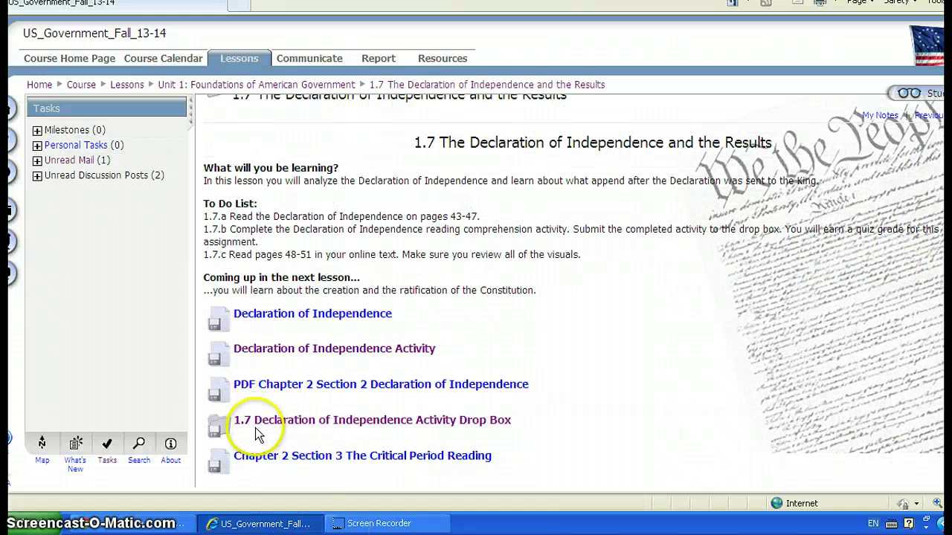
{"action": "left_click", "coordinate": [408, 422]}
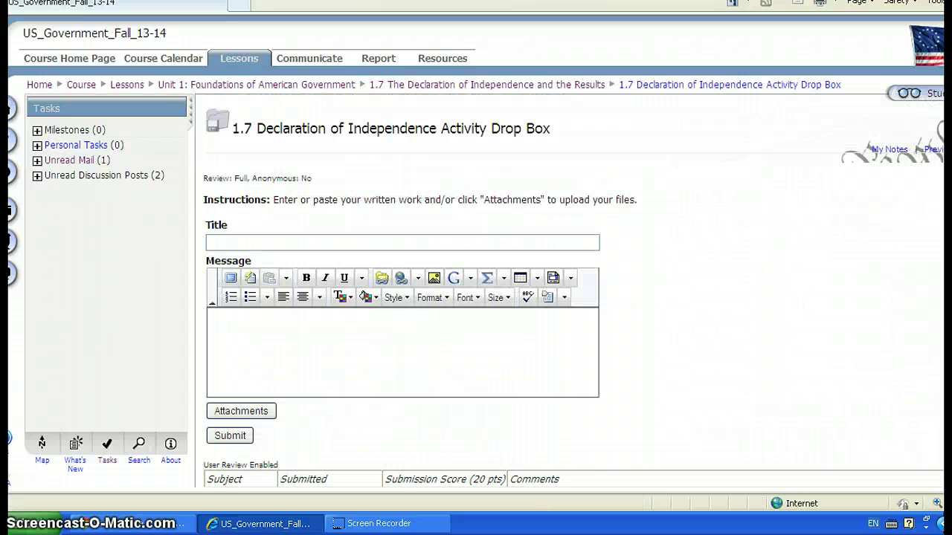
{"action": "scroll", "coordinate": [402, 335], "scroll_direction": "down", "scroll_amount": 2}
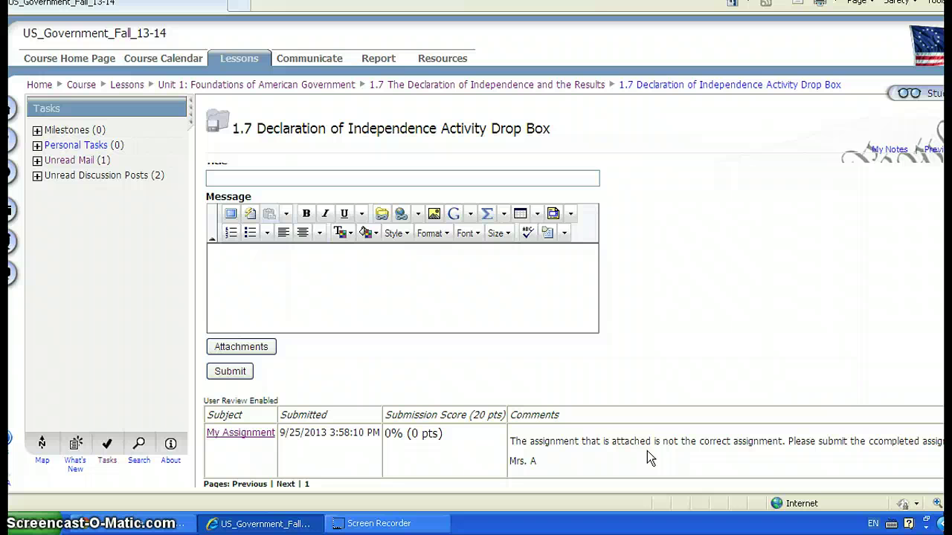
Step: Read the course mail message "RE: 1.7 Declaration of Independence Activity Drop Box" from the unread mail, and return to the inbox
{"action": "left_click", "coordinate": [60, 162]}
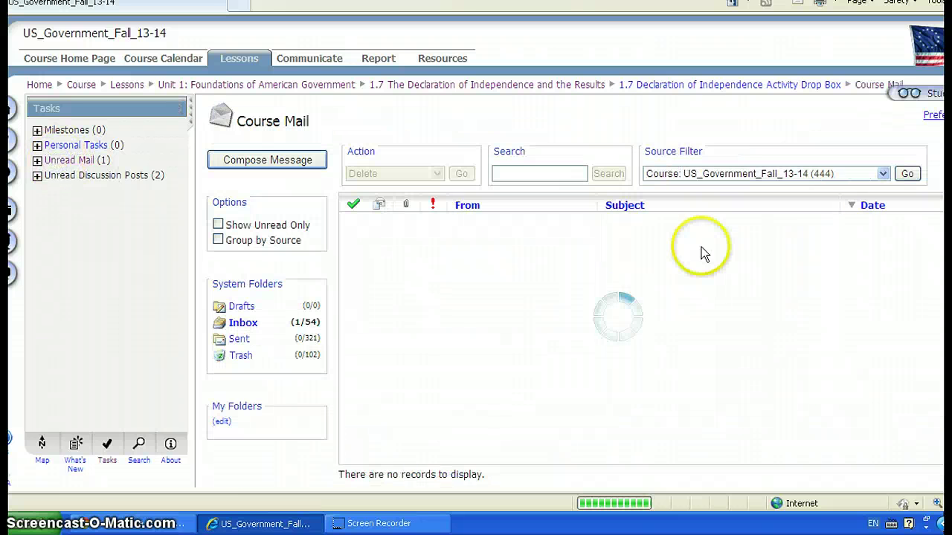
{"action": "left_click", "coordinate": [489, 227]}
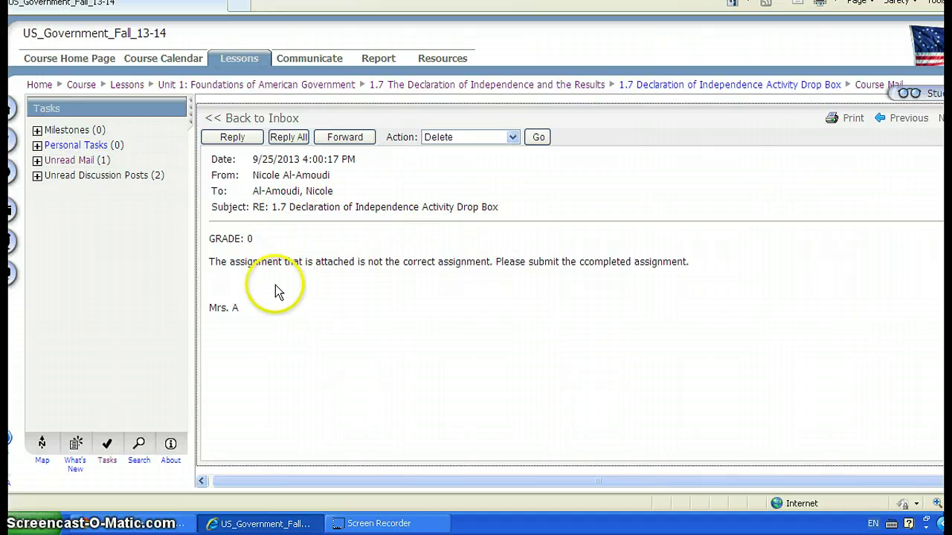
{"action": "left_click", "coordinate": [249, 119]}
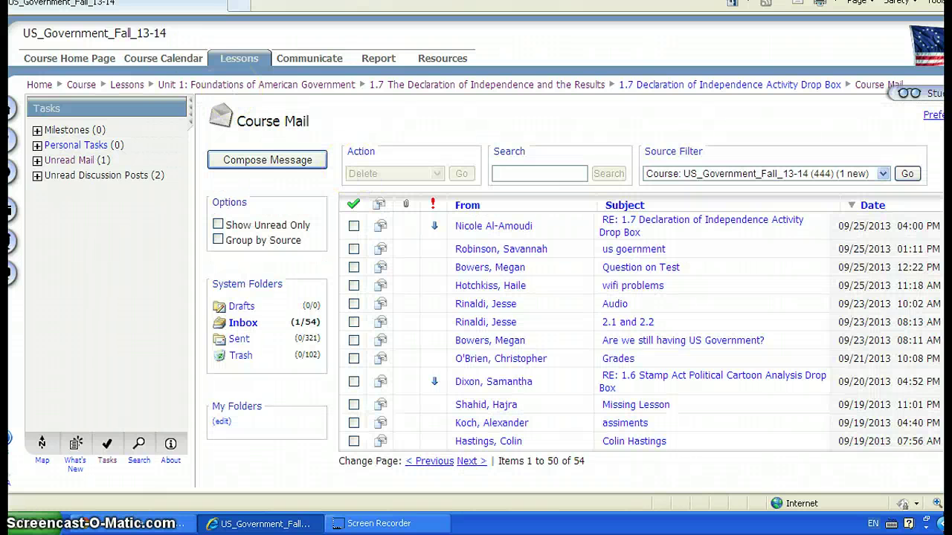
Step: Open the 1.14 Discussion Thread from lesson 1.14 Interstate Relations in Unit 1: Foundations of American Government
{"action": "left_click", "coordinate": [223, 87]}
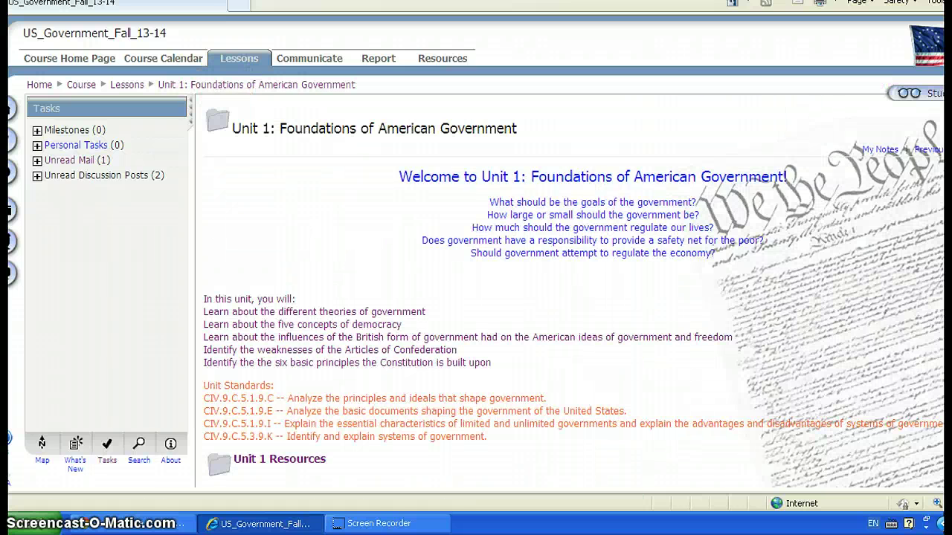
{"action": "scroll", "coordinate": [927, 171], "scroll_direction": "down", "scroll_amount": 5}
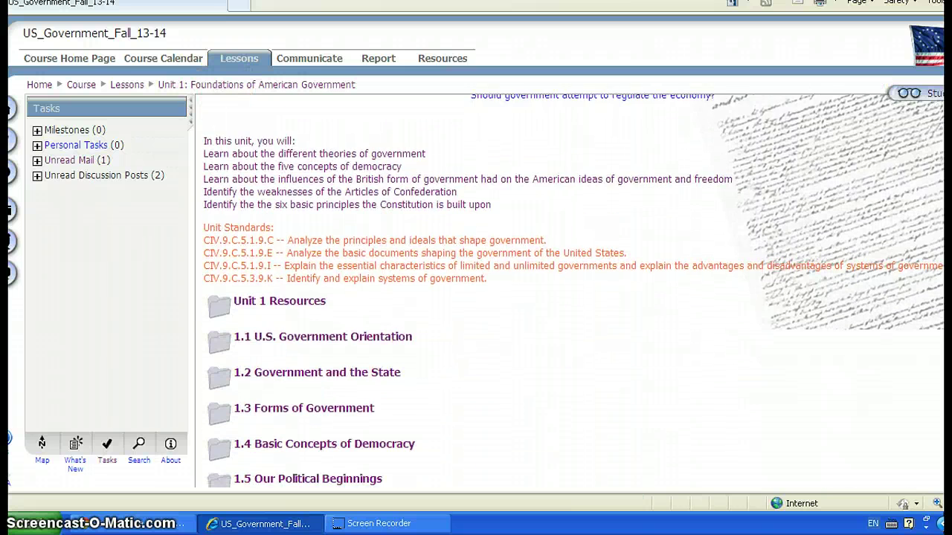
{"action": "scroll", "coordinate": [927, 298], "scroll_direction": "down", "scroll_amount": 3}
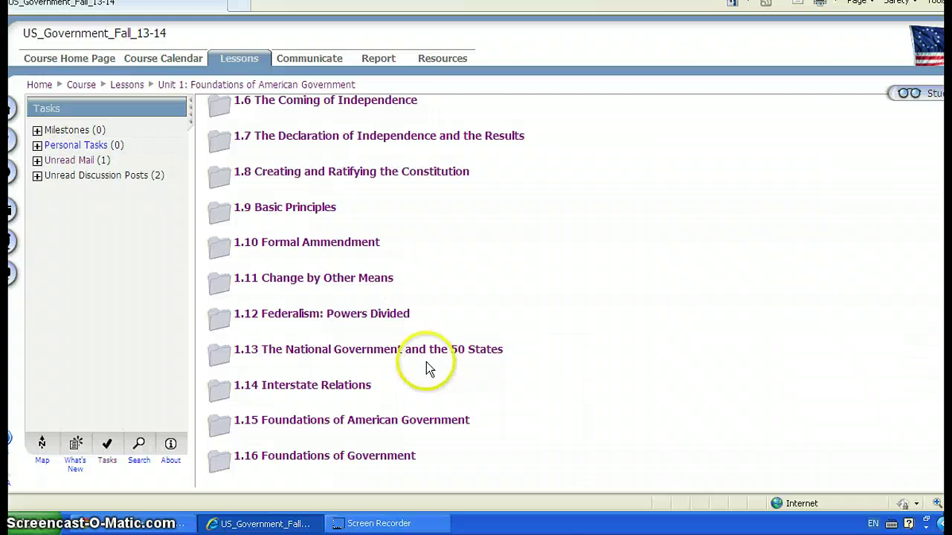
{"action": "left_click", "coordinate": [329, 392]}
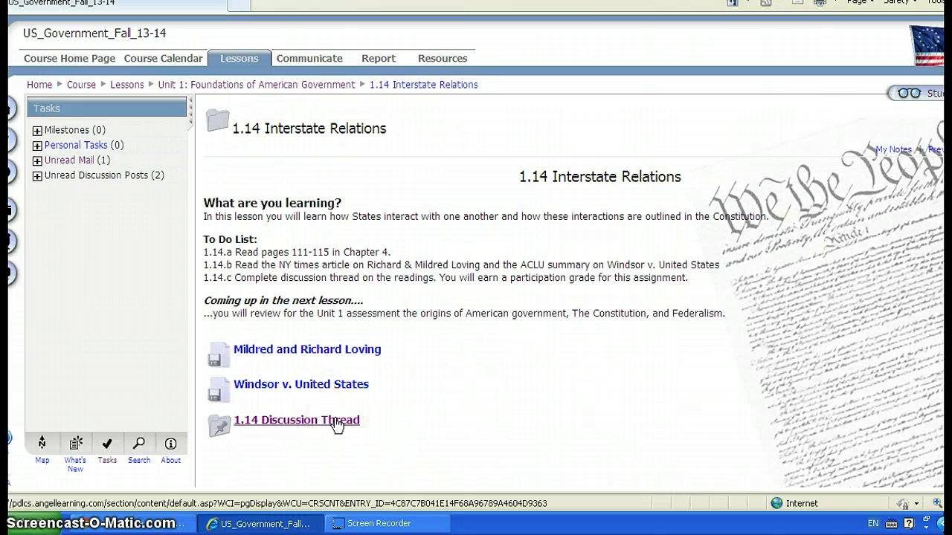
{"action": "left_click", "coordinate": [336, 421]}
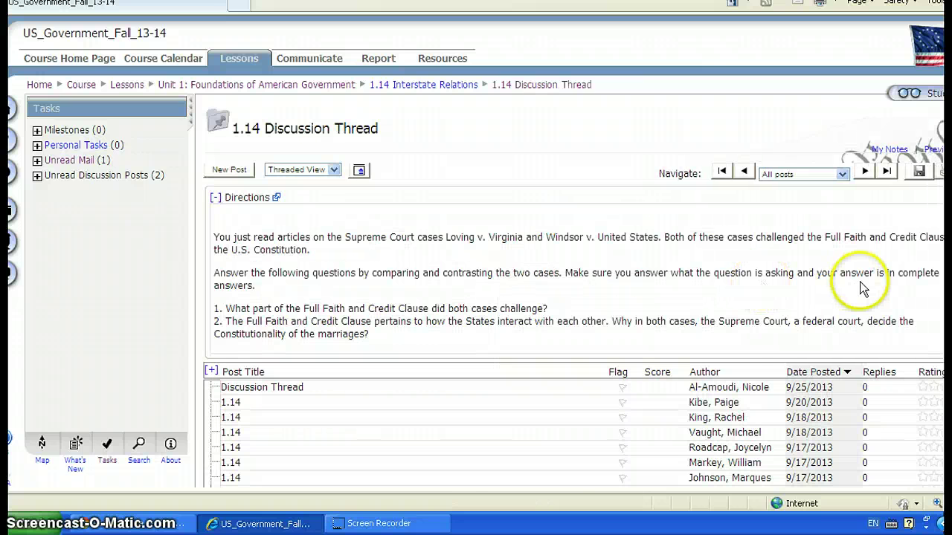
Step: Look over the directions and the full list of student posts in the 1.14 Discussion Thread
{"action": "scroll", "coordinate": [361, 276], "scroll_direction": "down", "scroll_amount": 3}
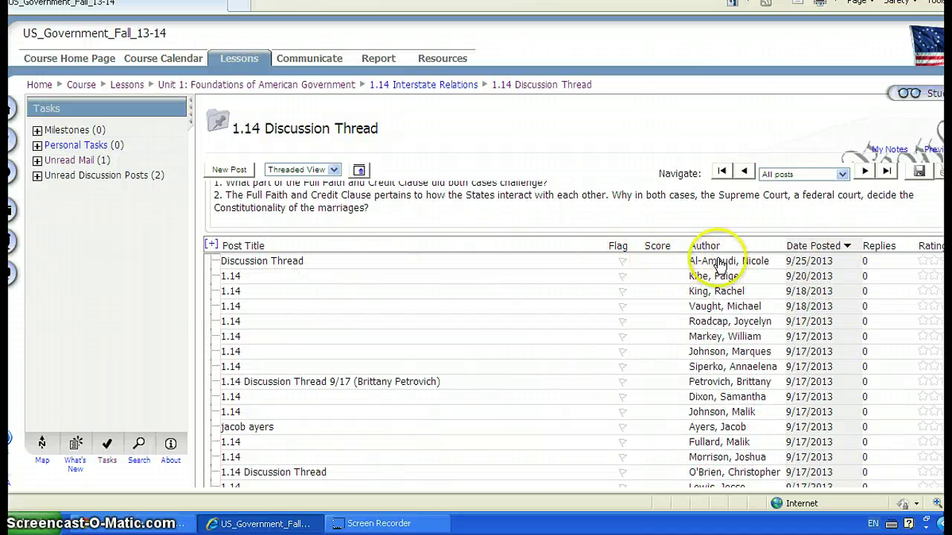
{"action": "scroll", "coordinate": [572, 357], "scroll_direction": "up", "scroll_amount": 3}
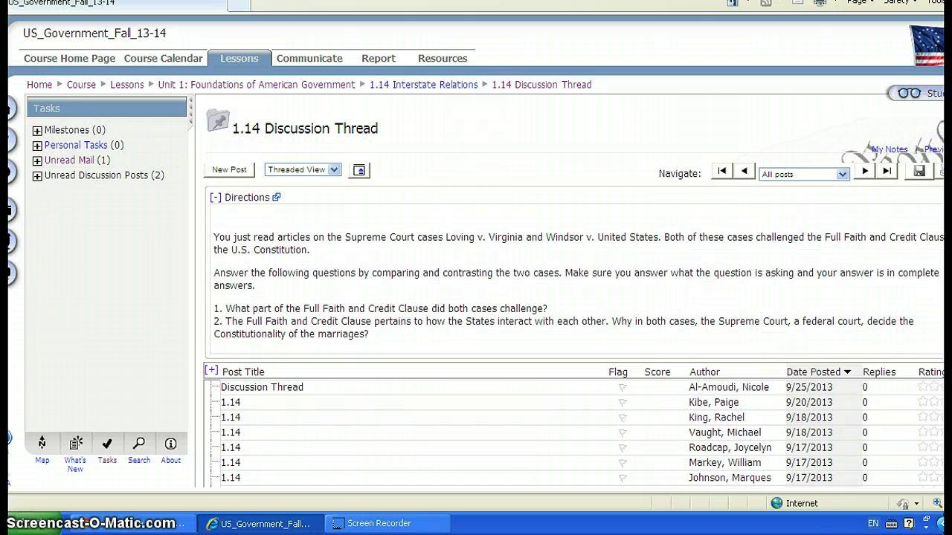
{"action": "scroll", "coordinate": [573, 335], "scroll_direction": "down", "scroll_amount": 5}
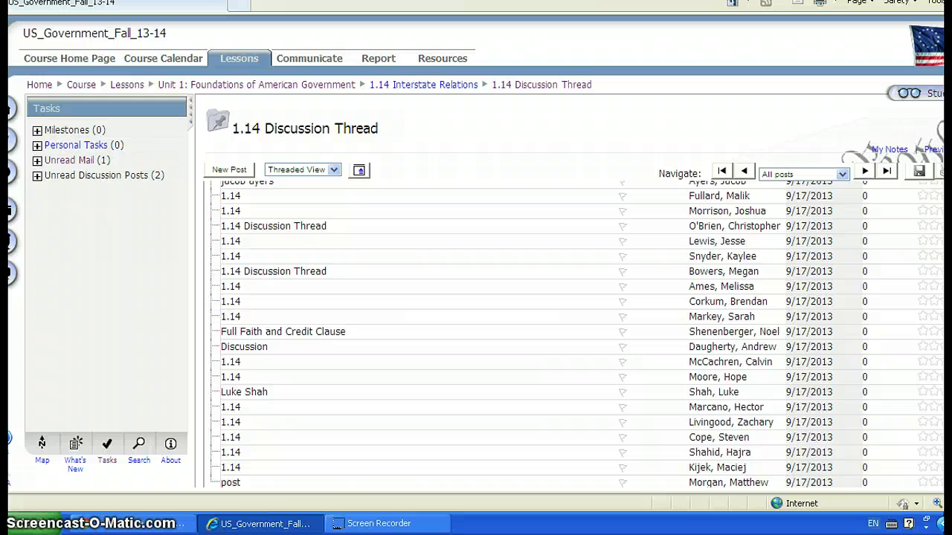
{"action": "scroll", "coordinate": [573, 335], "scroll_direction": "up", "scroll_amount": 5}
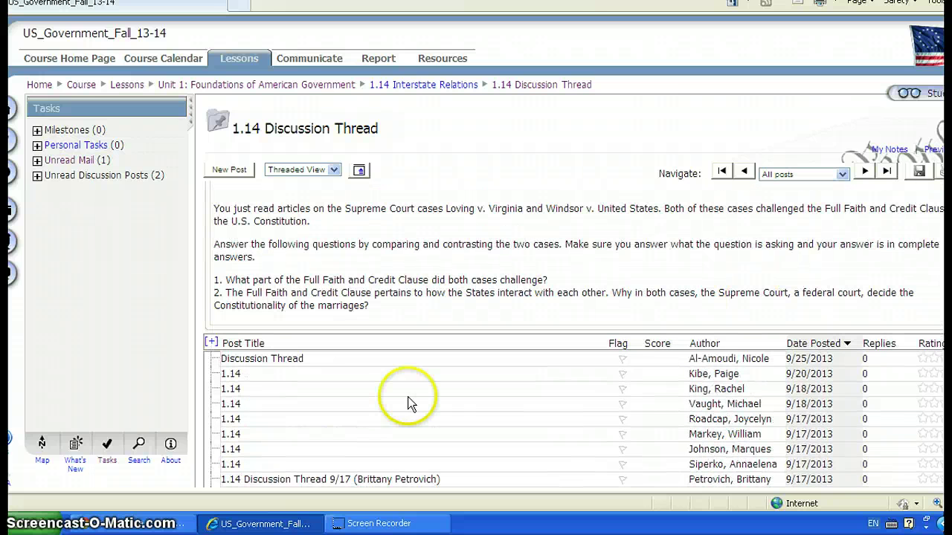
Step: Read the 1.14 post dated 9/20/2013, return to the post list, and open the "Full Faith and Credit Clause" post
{"action": "left_click", "coordinate": [230, 374]}
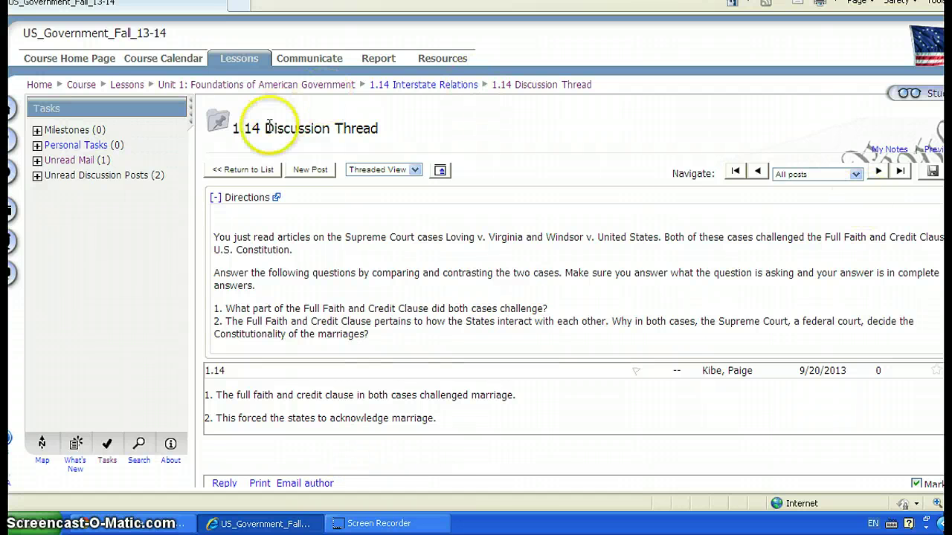
{"action": "left_click", "coordinate": [240, 169]}
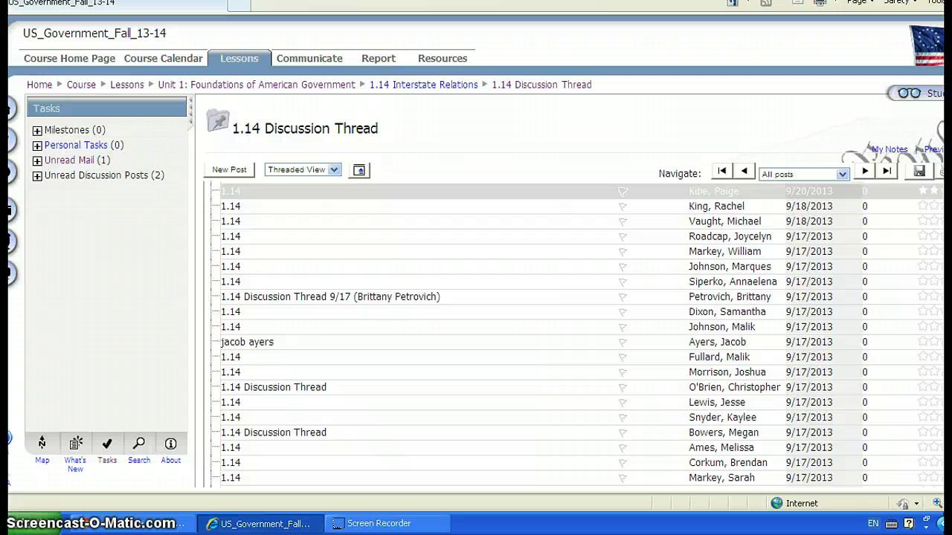
{"action": "scroll", "coordinate": [318, 405], "scroll_direction": "down", "scroll_amount": 5}
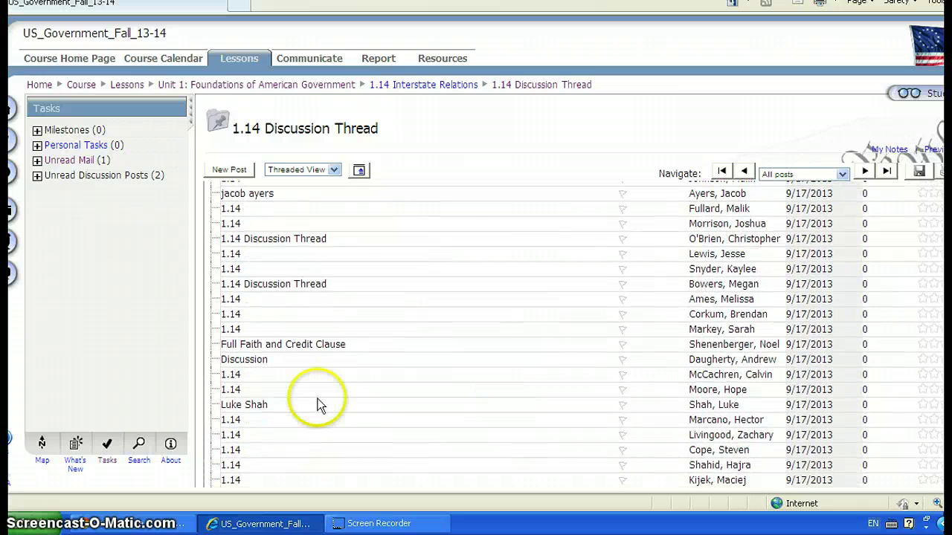
{"action": "left_click", "coordinate": [241, 345]}
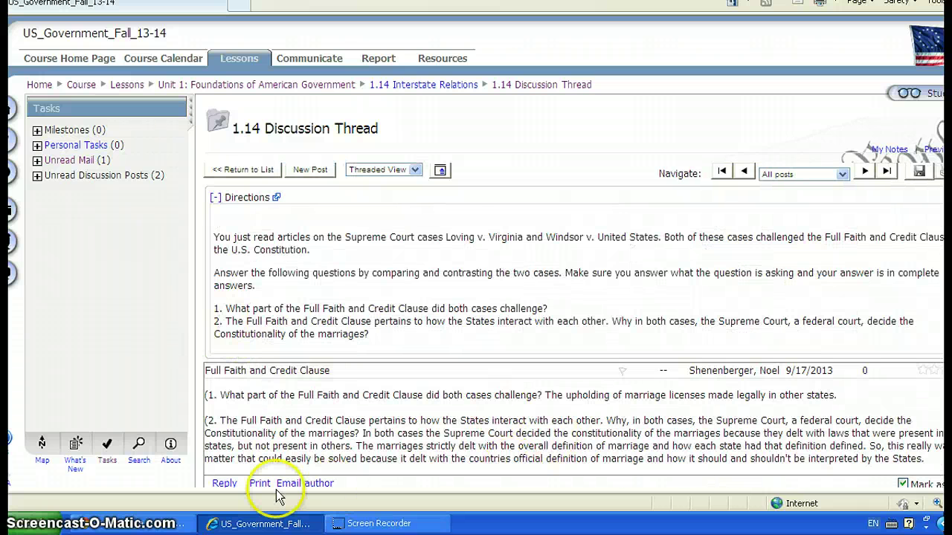
Step: Draft a reply to the "Full Faith and Credit Clause" post reading "You had a great response. Keep up good work!"
{"action": "left_click", "coordinate": [224, 483]}
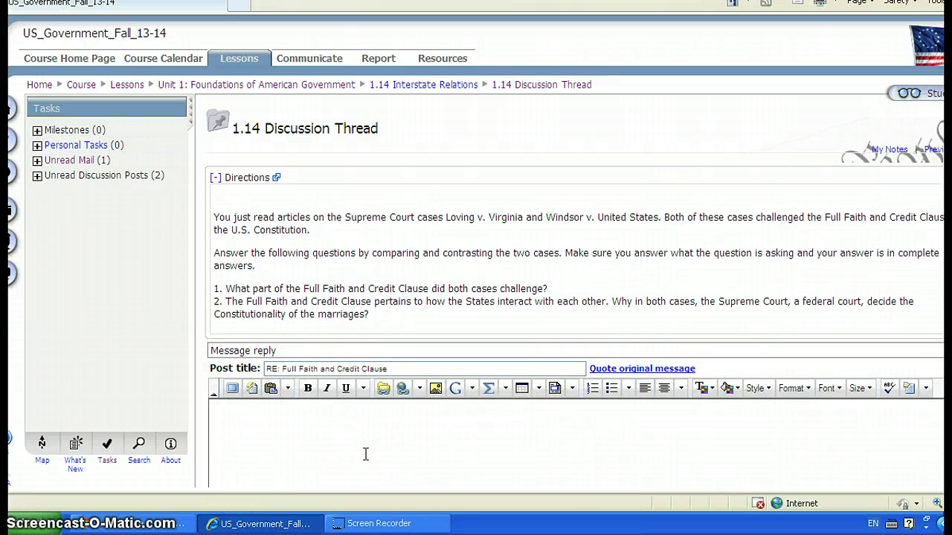
{"action": "type", "text": "You had"}
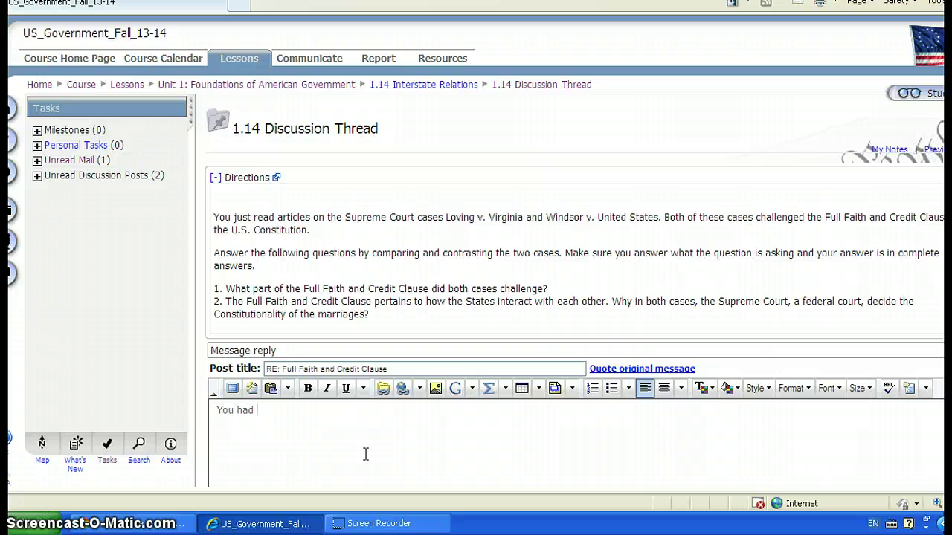
{"action": "type", "text": " a great response. Keep"}
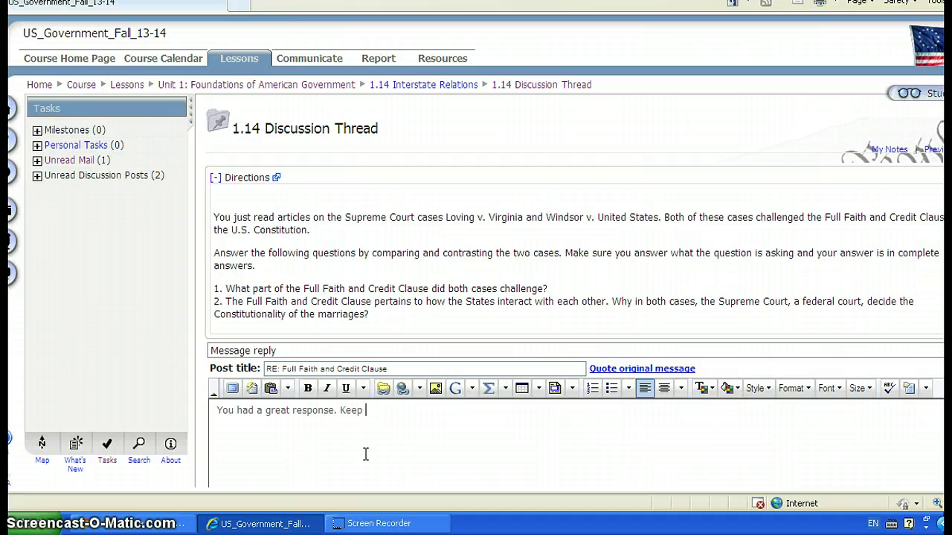
{"action": "type", "text": "good work!"}
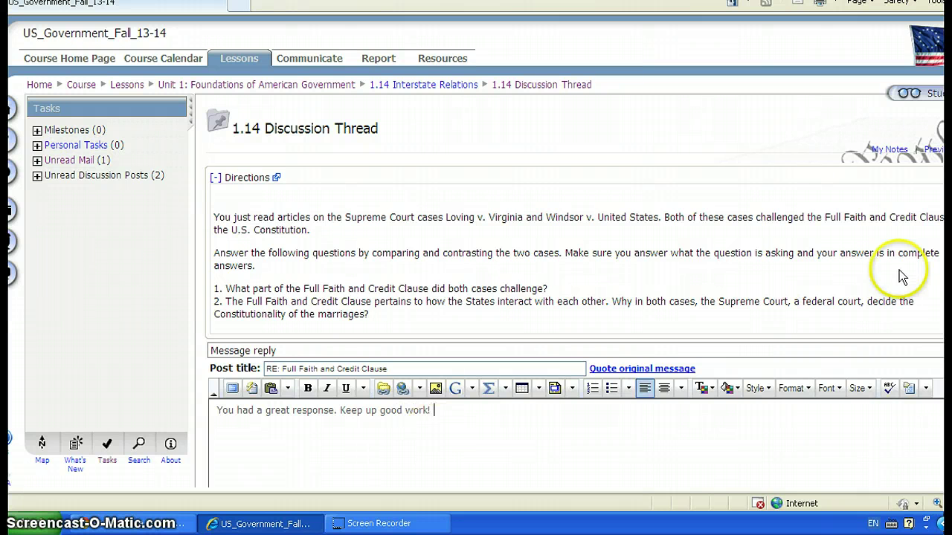
Step: Look at the attachment option below the reply, then discard the reply unsent and return to the list of posts
{"action": "scroll", "coordinate": [574, 289], "scroll_direction": "down", "scroll_amount": 3}
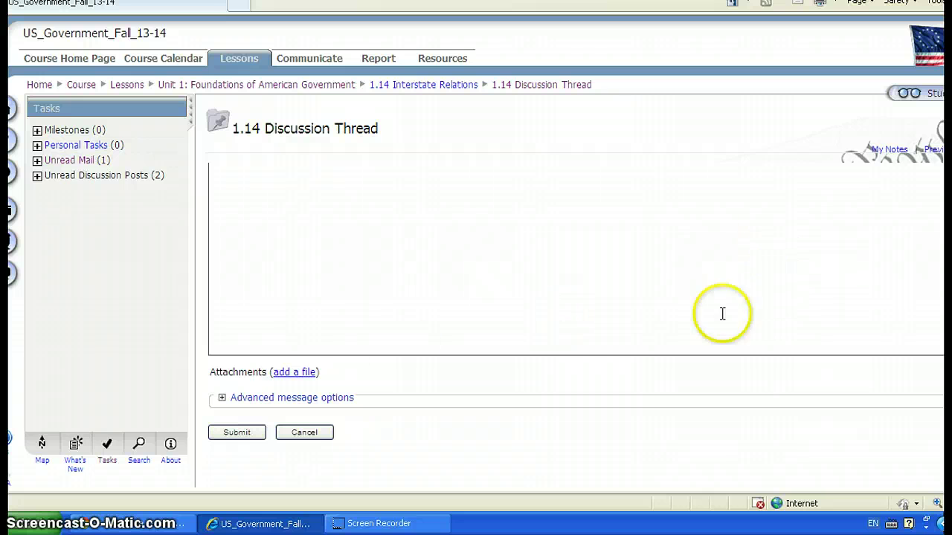
{"action": "left_click", "coordinate": [294, 376]}
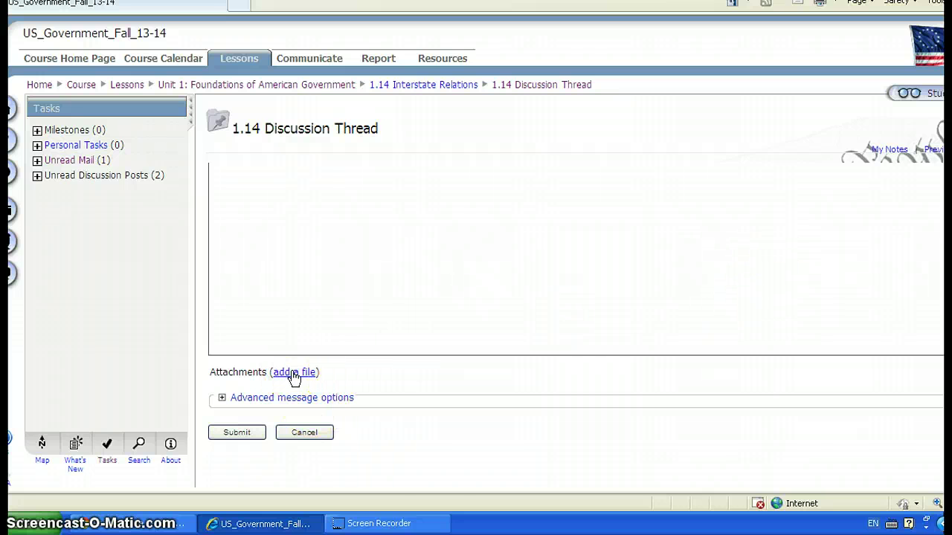
{"action": "left_click", "coordinate": [304, 376]}
{"action": "left_click", "coordinate": [304, 433]}
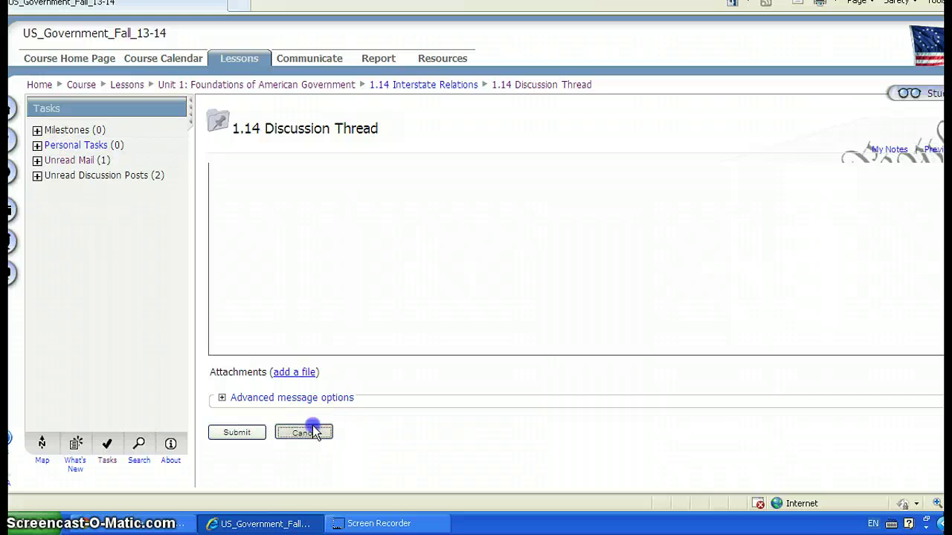
{"action": "left_click", "coordinate": [770, 241]}
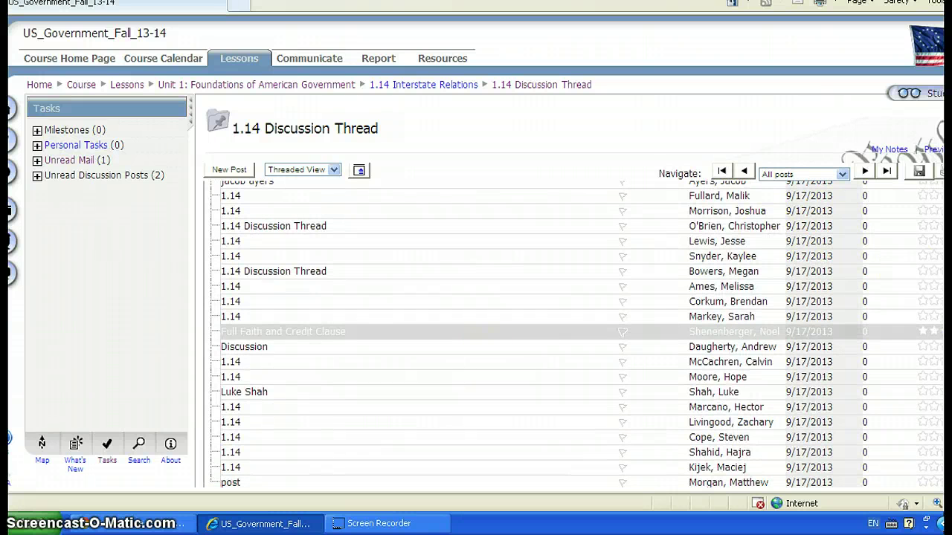
{"action": "scroll", "coordinate": [572, 334], "scroll_direction": "up", "scroll_amount": 10}
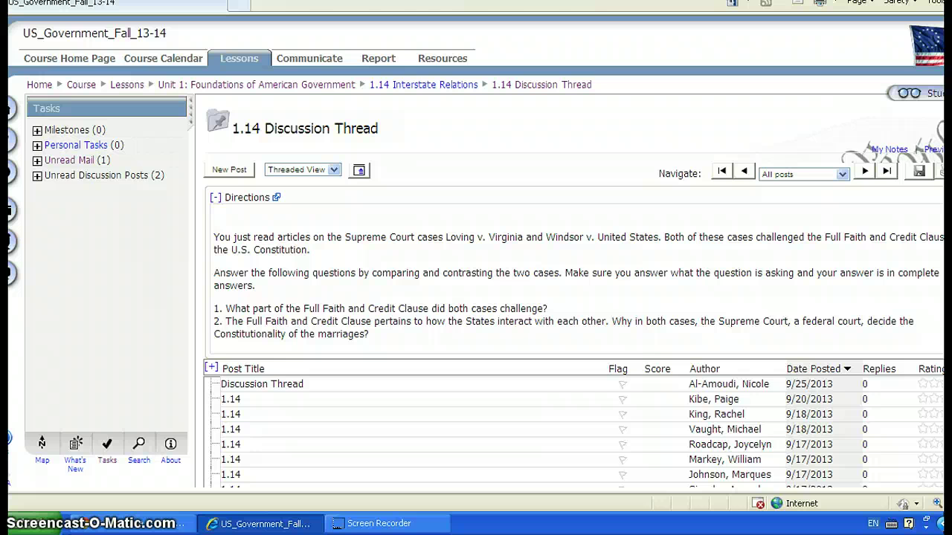
Step: Run the Student Grades report from the Grades category in the course's Reports Console
{"action": "left_click", "coordinate": [377, 58]}
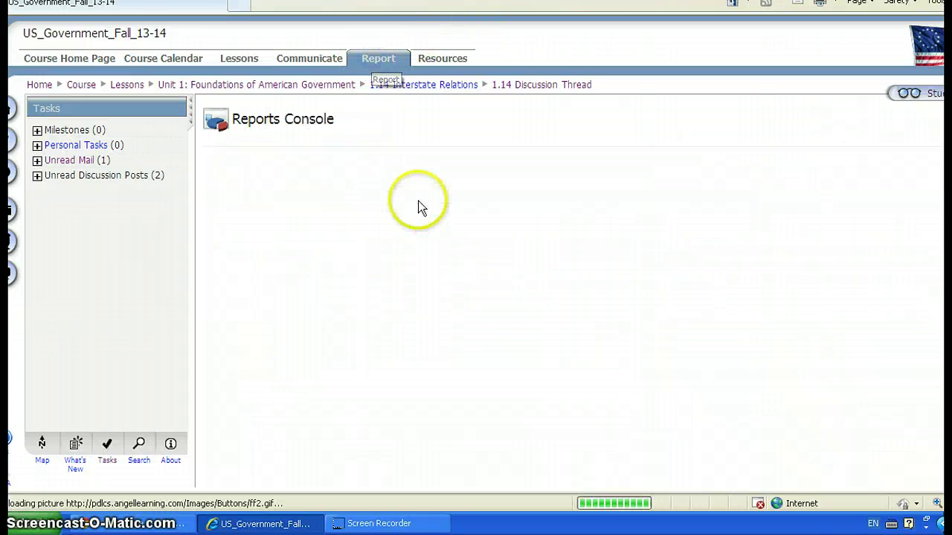
{"action": "left_click", "coordinate": [291, 215]}
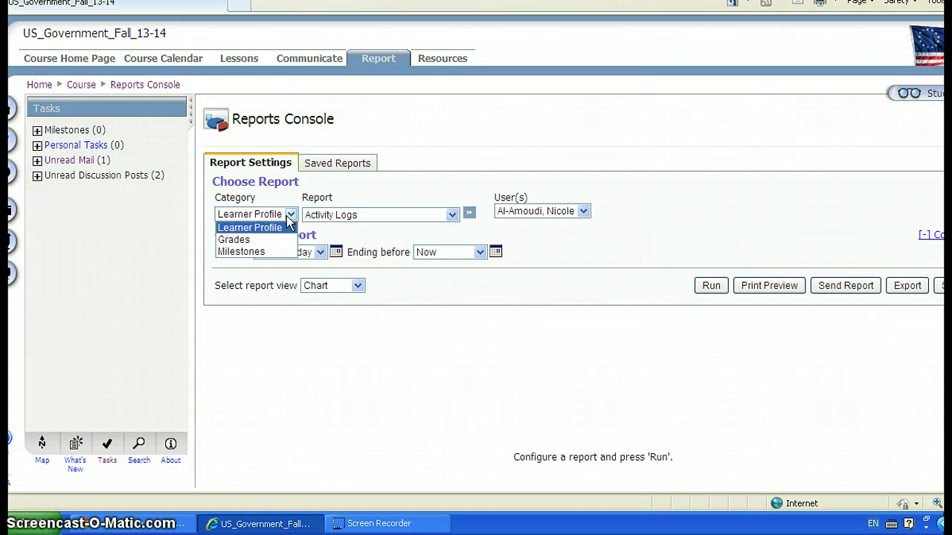
{"action": "left_click_drag", "start_coordinate": [288, 217], "coordinate": [279, 242]}
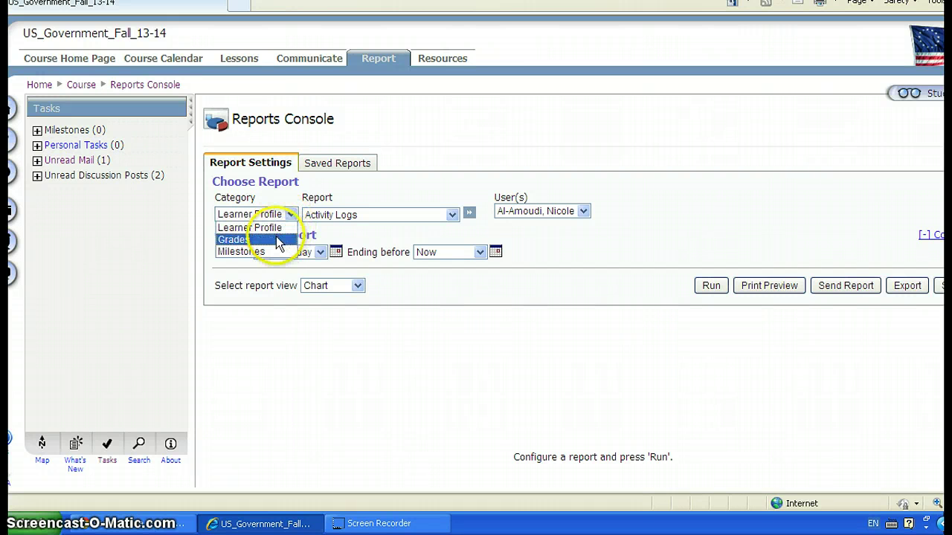
{"action": "left_click", "coordinate": [277, 239]}
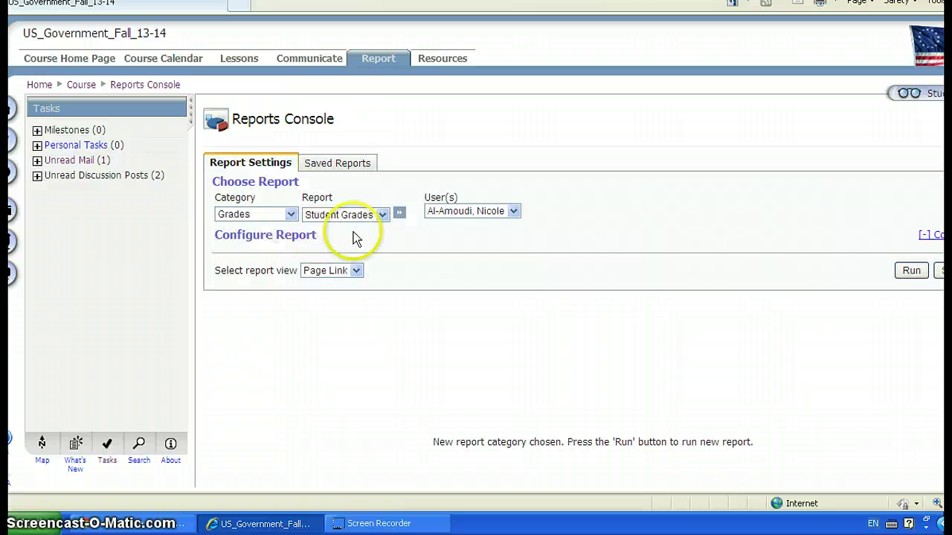
{"action": "left_click", "coordinate": [910, 269]}
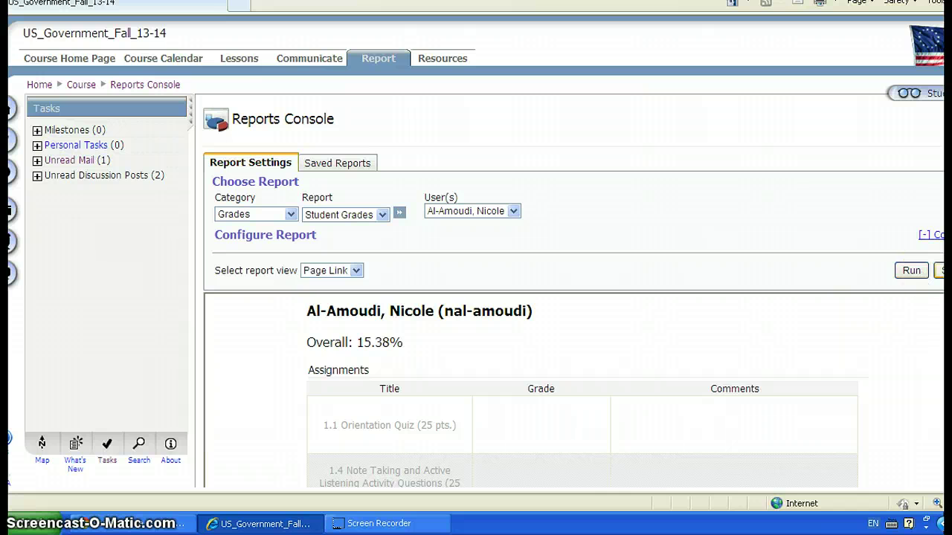
Step: Review the overall grade, the quiz and assessment grades, and the teacher's comment on the 1.7 drop box in the grades report
{"action": "scroll", "coordinate": [573, 334], "scroll_direction": "down", "scroll_amount": 8}
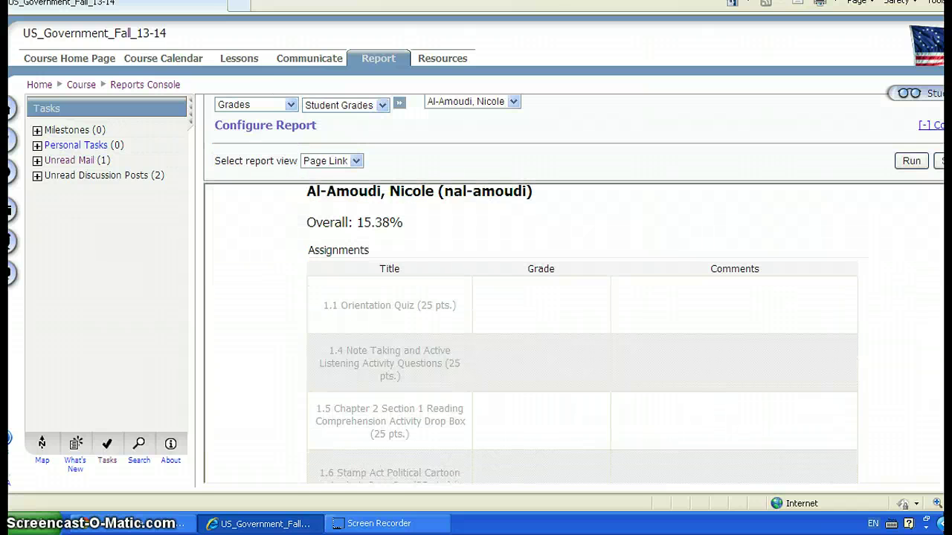
{"action": "scroll", "coordinate": [874, 315], "scroll_direction": "down", "scroll_amount": 5}
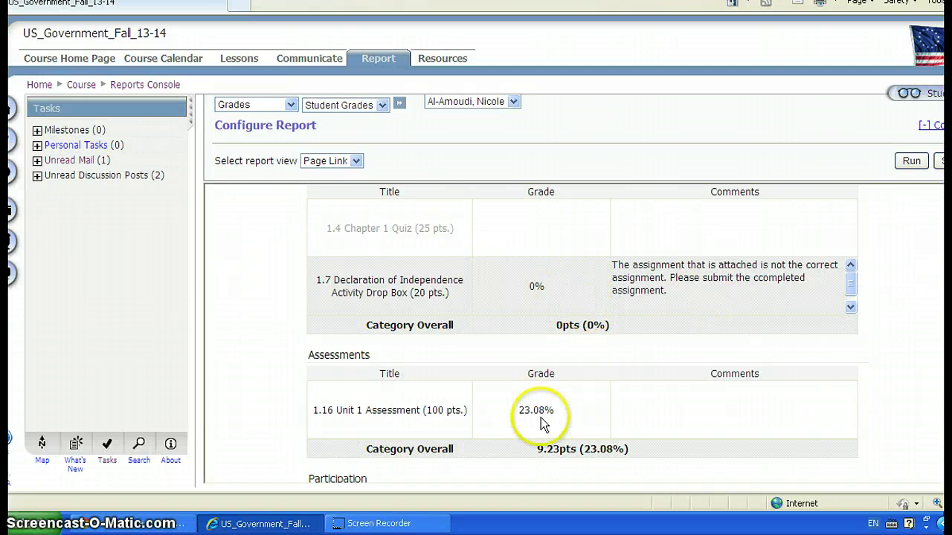
{"action": "scroll", "coordinate": [573, 334], "scroll_direction": "up", "scroll_amount": 10}
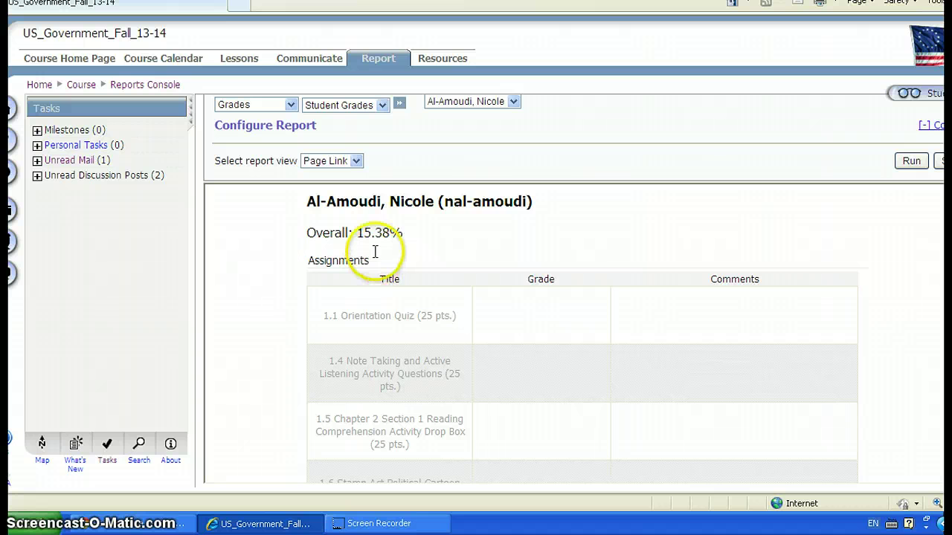
{"action": "scroll", "coordinate": [492, 290], "scroll_direction": "down", "scroll_amount": 8}
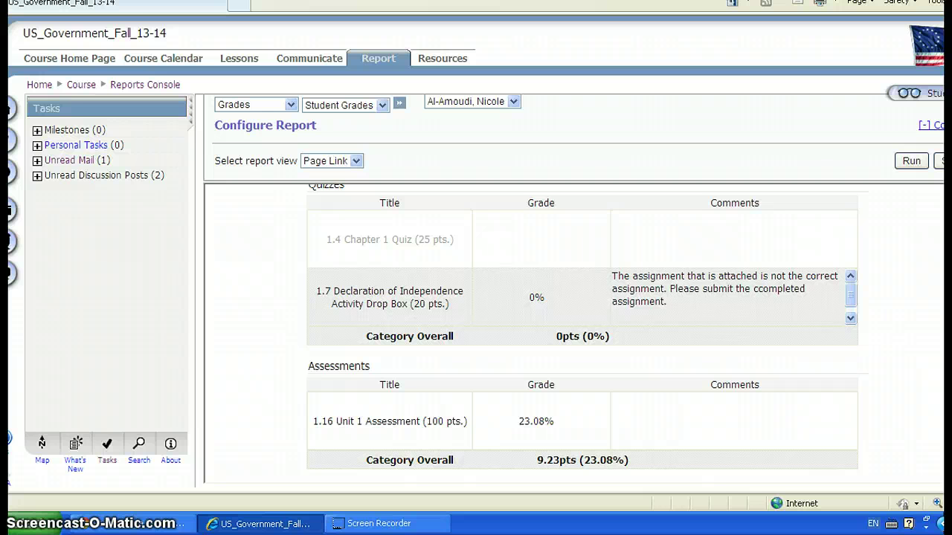
{"action": "scroll", "coordinate": [926, 340], "scroll_direction": "up", "scroll_amount": 1}
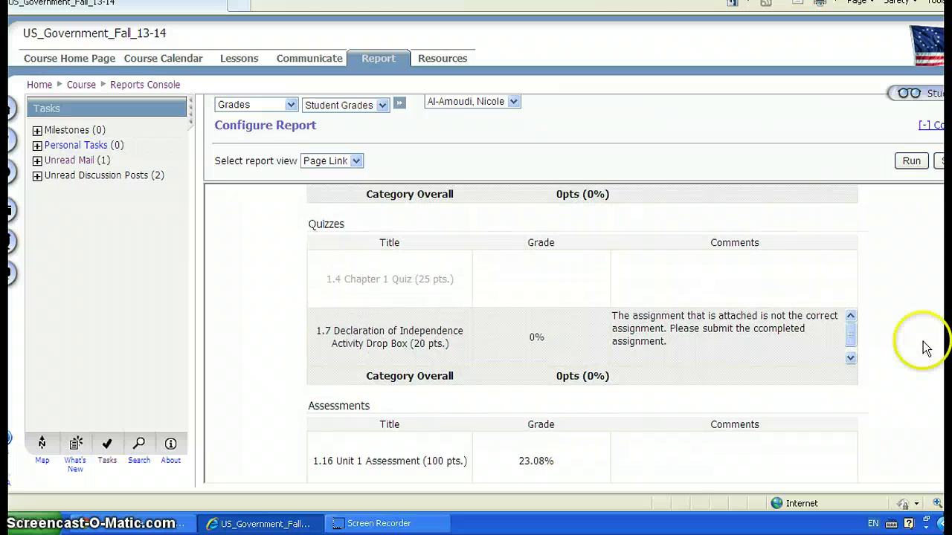
{"action": "left_click_drag", "start_coordinate": [849, 325], "coordinate": [850, 341]}
{"action": "scroll", "coordinate": [858, 205], "scroll_direction": "up", "scroll_amount": 10}
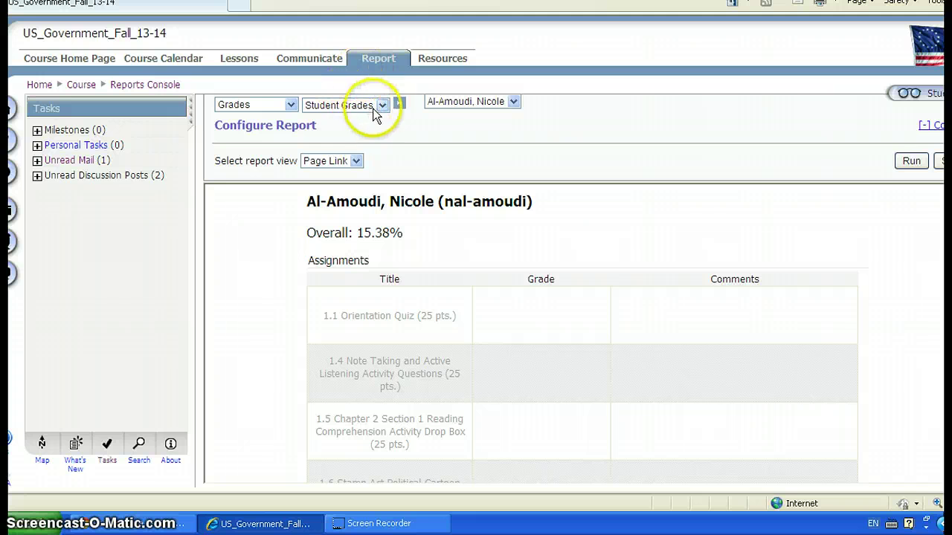
Step: Run the Learner Profile Activity Logs report starting 7 days ago and ending before now, in the Drill Down view
{"action": "left_click", "coordinate": [299, 109]}
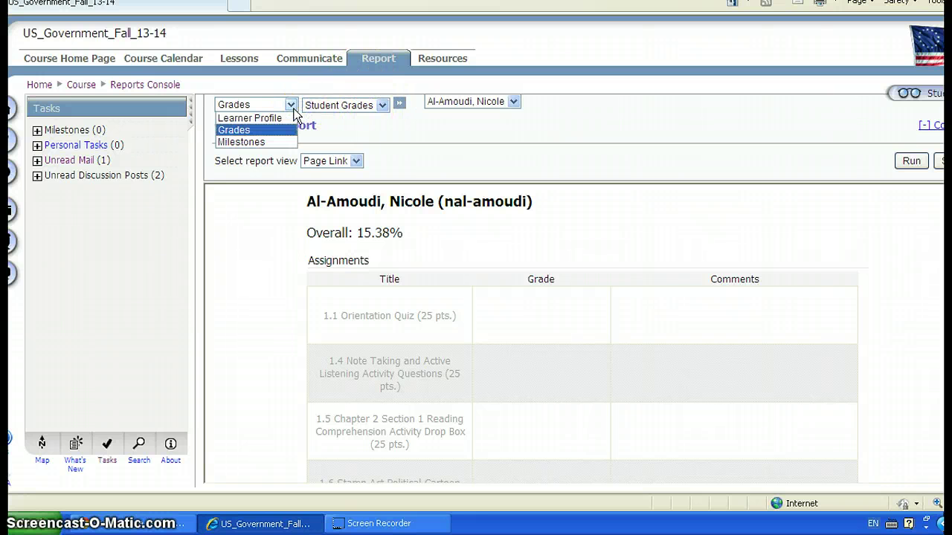
{"action": "left_click", "coordinate": [272, 117]}
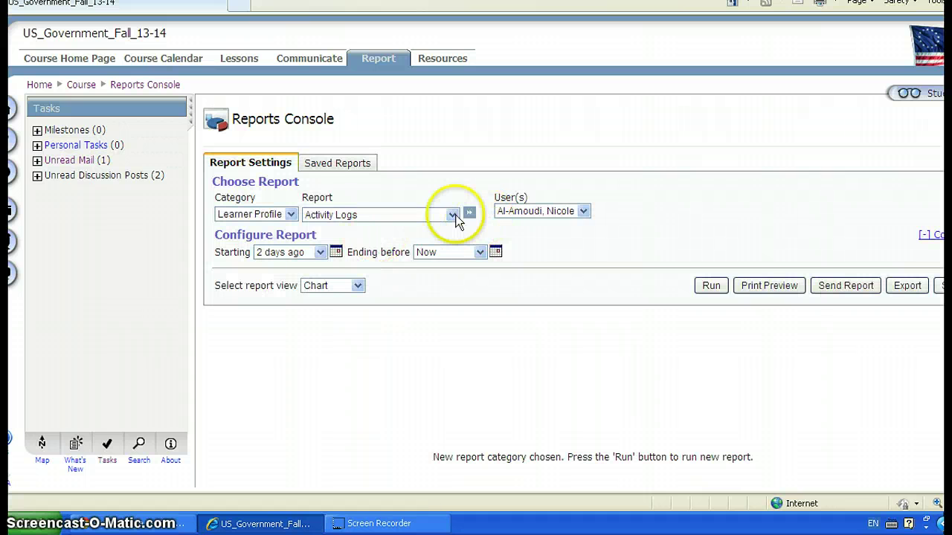
{"action": "left_click", "coordinate": [452, 215]}
{"action": "left_click", "coordinate": [452, 214]}
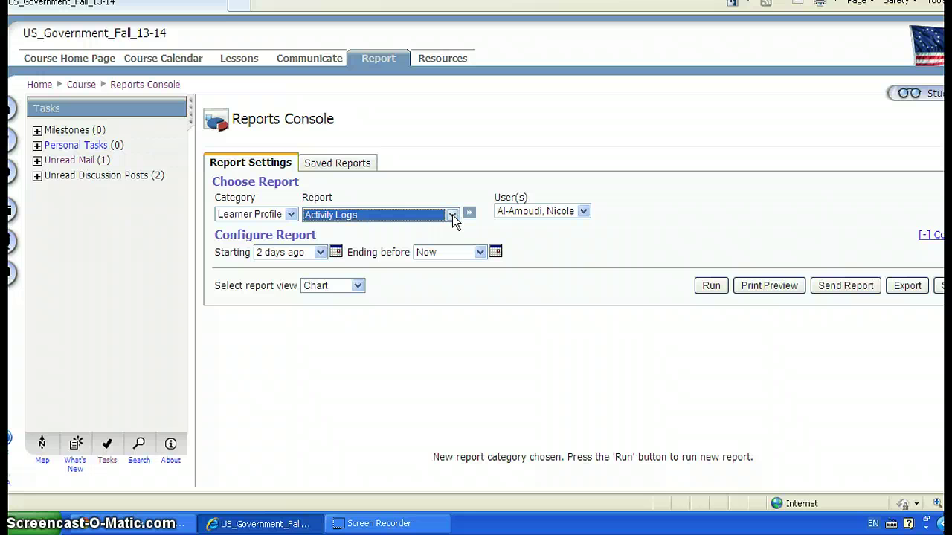
{"action": "left_click", "coordinate": [318, 252]}
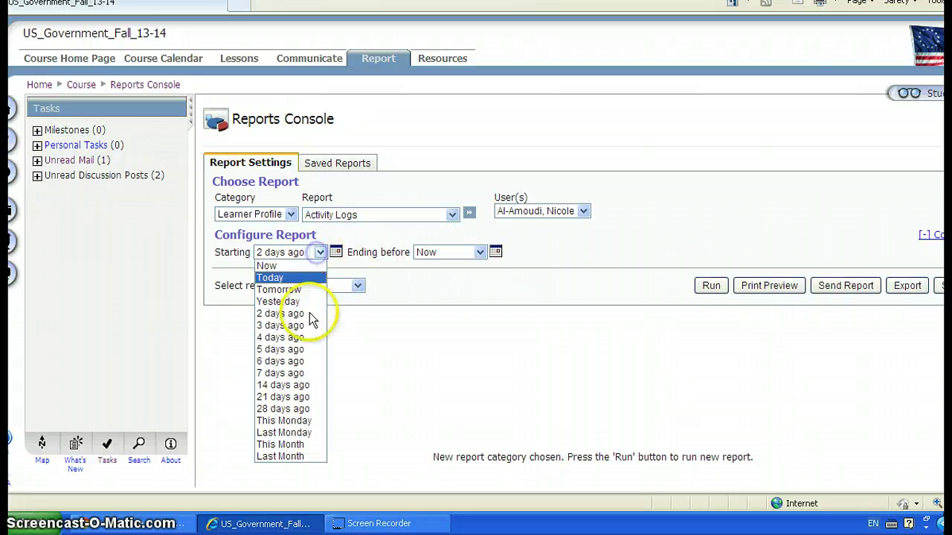
{"action": "left_click", "coordinate": [305, 373]}
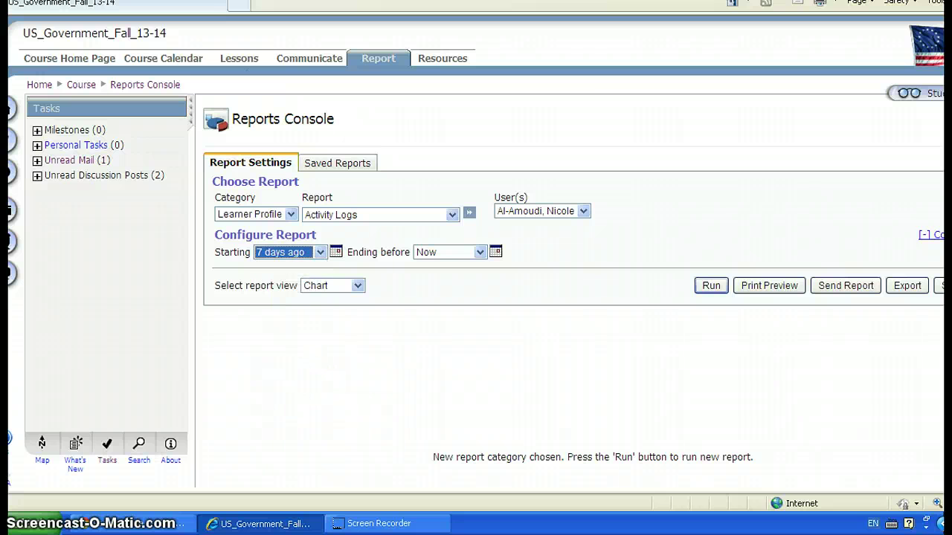
{"action": "left_click", "coordinate": [357, 286]}
{"action": "left_click", "coordinate": [356, 310]}
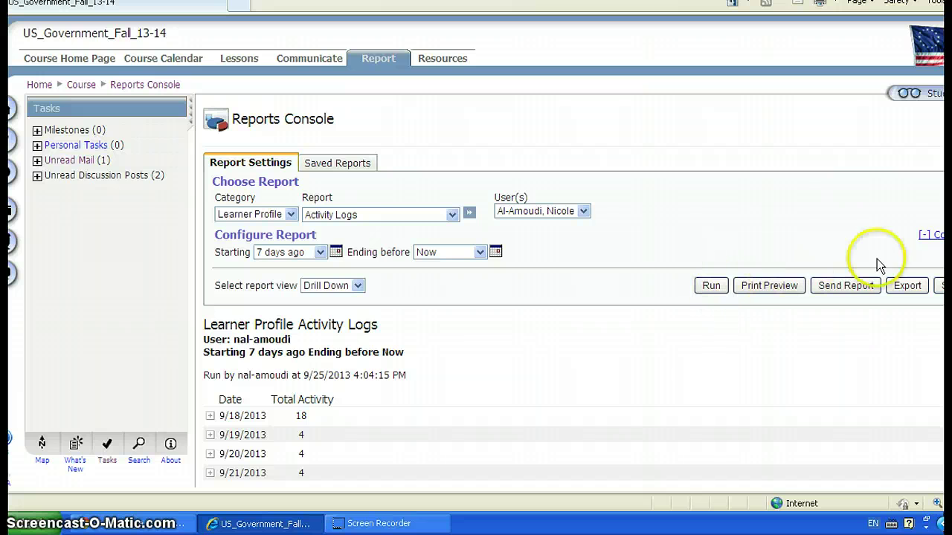
Step: Expand the 9/18/2013 entry in the activity log and look through that day's logged activities
{"action": "scroll", "coordinate": [573, 290], "scroll_direction": "down", "scroll_amount": 2}
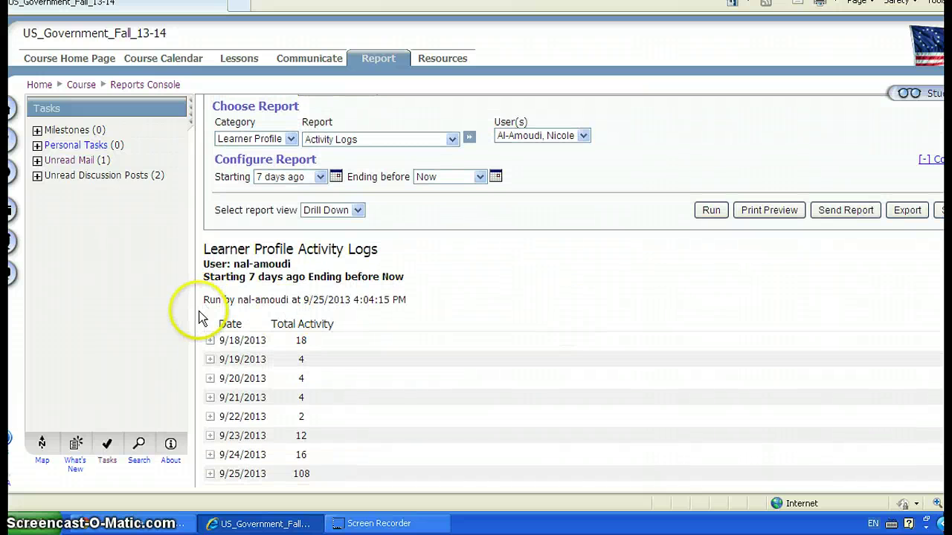
{"action": "left_click", "coordinate": [209, 340]}
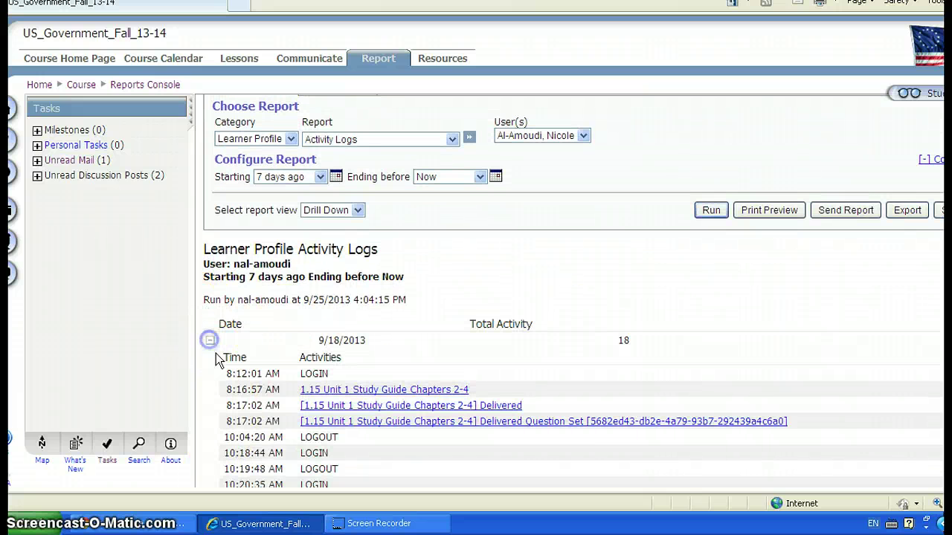
{"action": "scroll", "coordinate": [573, 289], "scroll_direction": "down", "scroll_amount": 5}
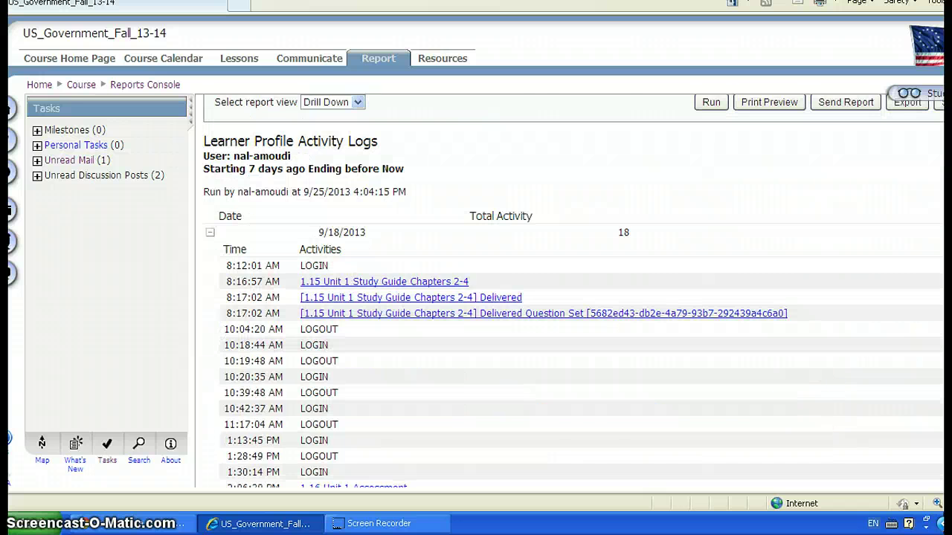
{"action": "scroll", "coordinate": [573, 289], "scroll_direction": "up", "scroll_amount": 7}
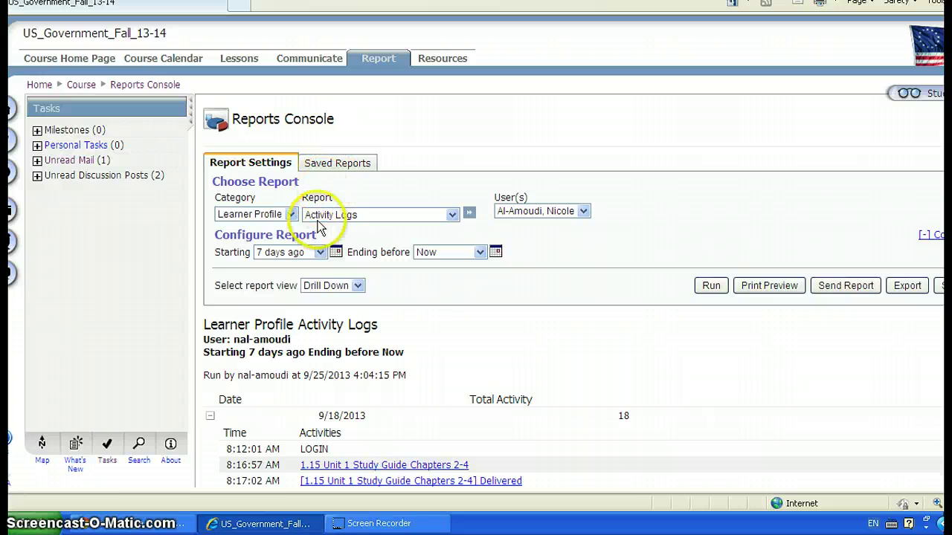
Step: Run the Learner Profile Submissions report for the same date range and expand the 9/25/2013 entry
{"action": "left_click", "coordinate": [452, 215]}
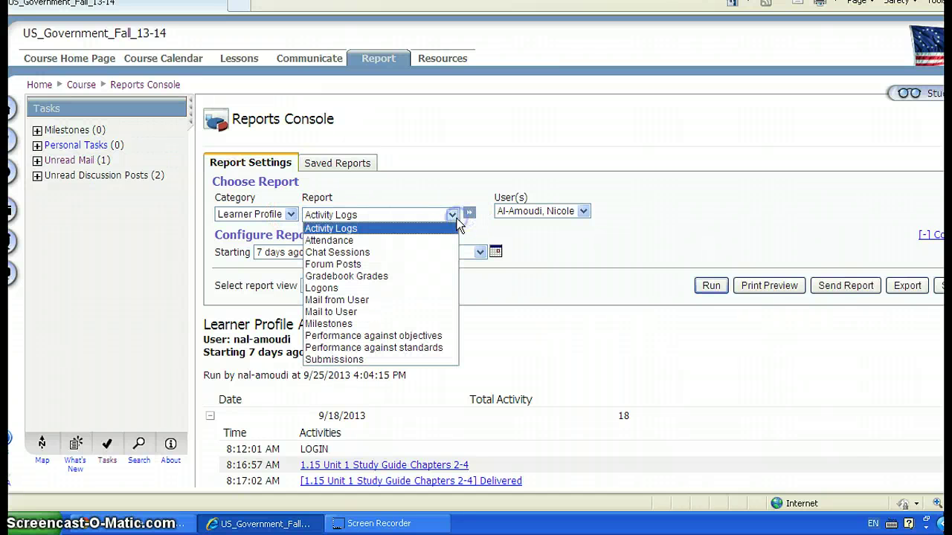
{"action": "left_click", "coordinate": [351, 359]}
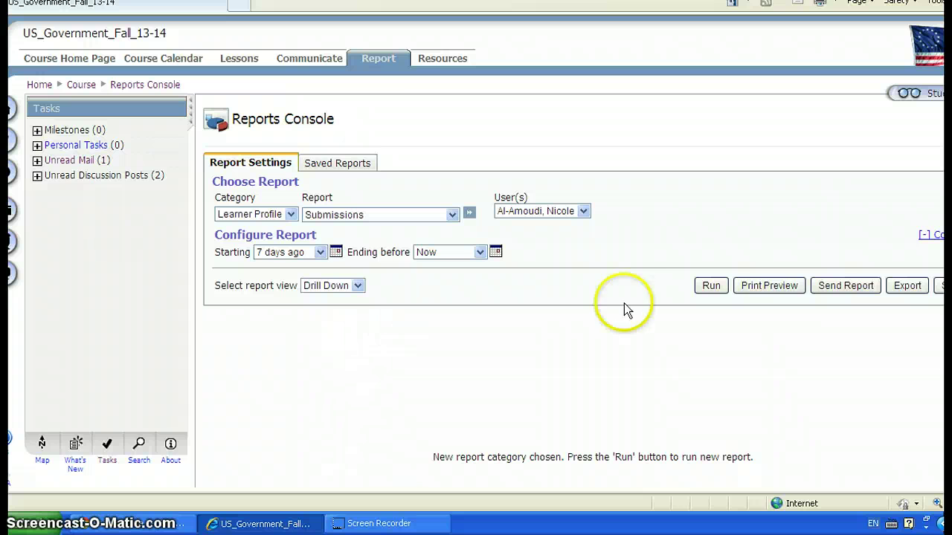
{"action": "left_click", "coordinate": [702, 285]}
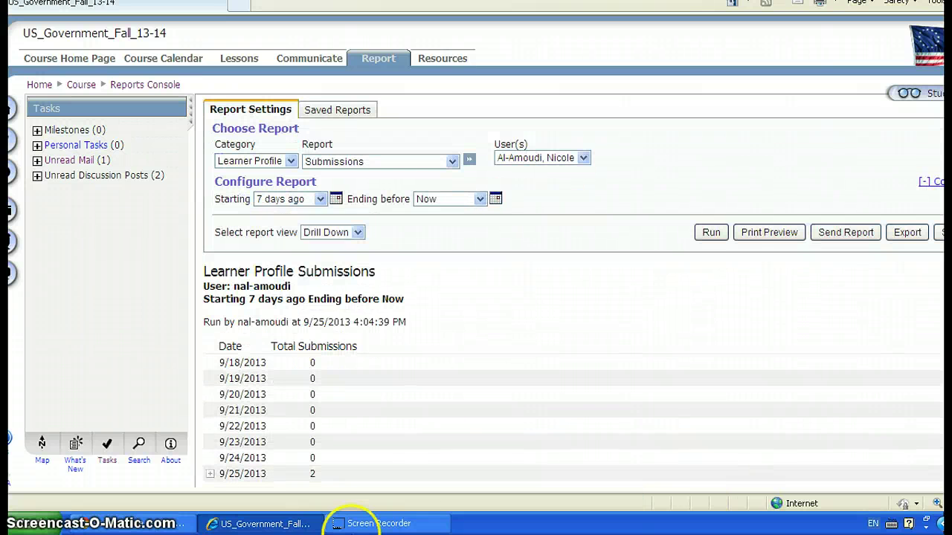
{"action": "left_click", "coordinate": [209, 473]}
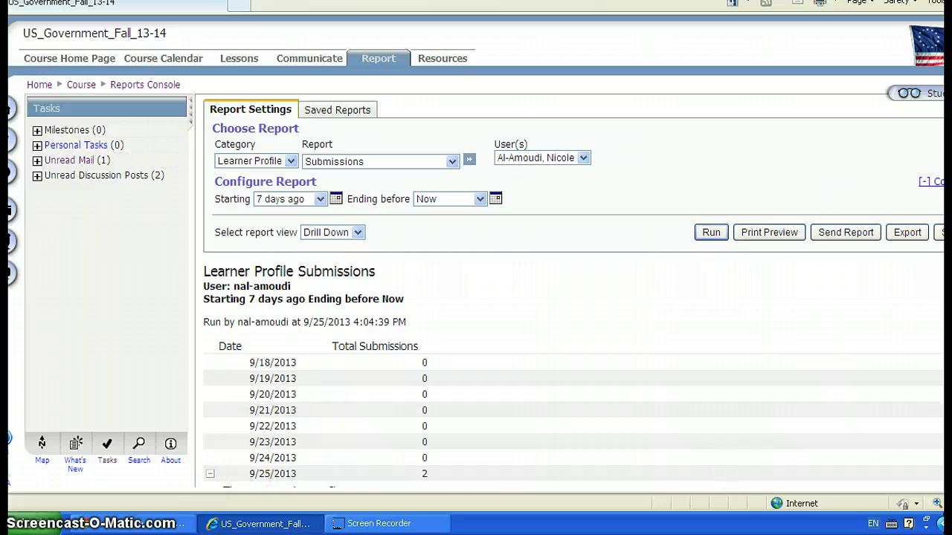